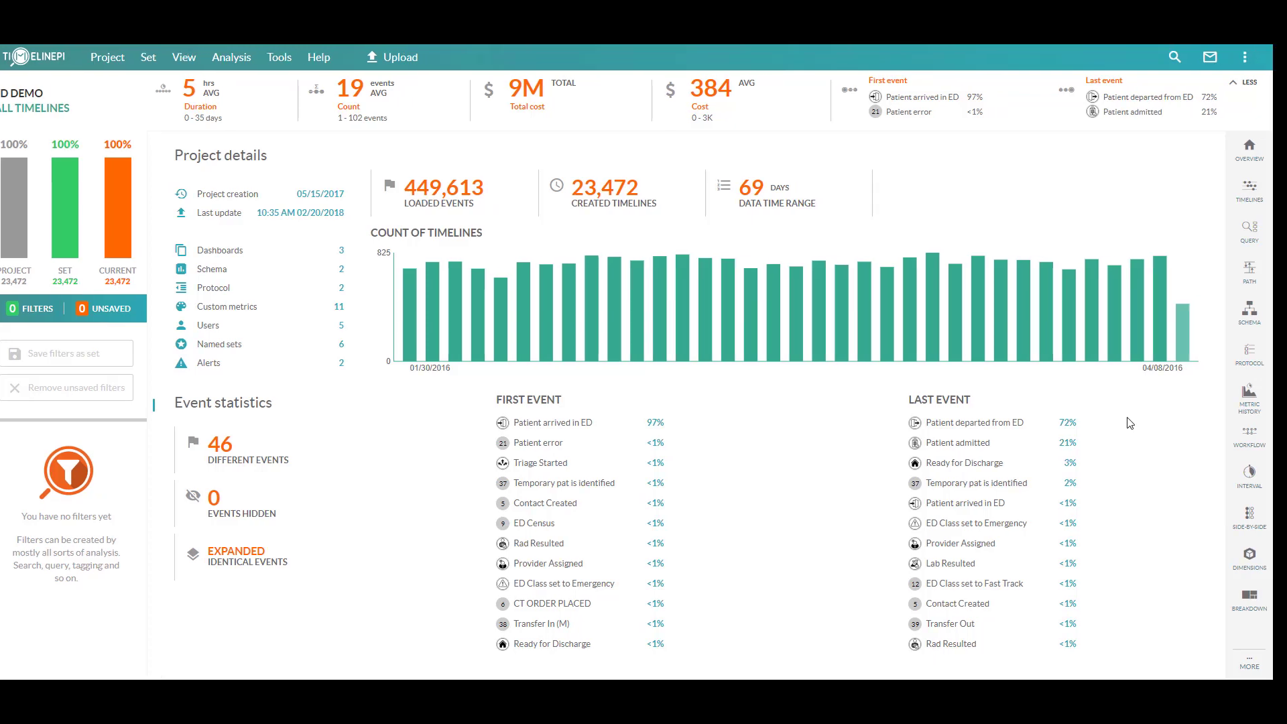
Open the visual timelines of the project and inspect individual events along several timelines.
left_click(1248, 189)
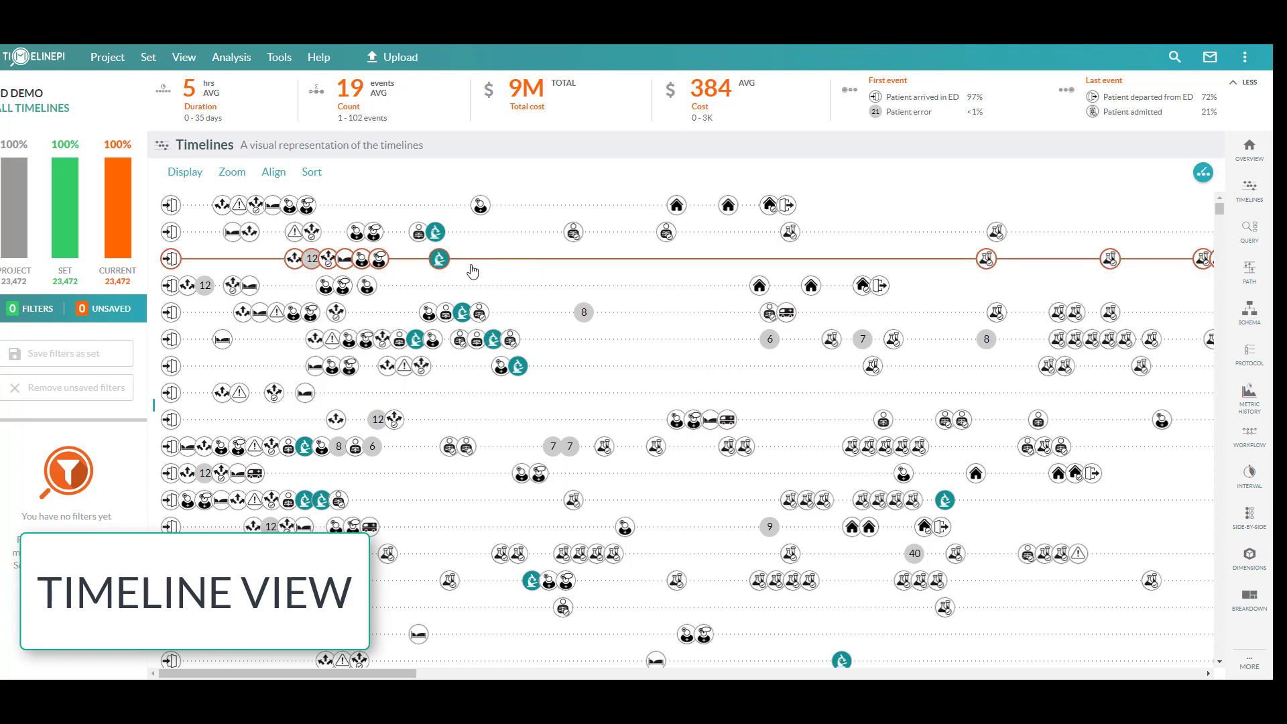
mouse_move(379, 262)
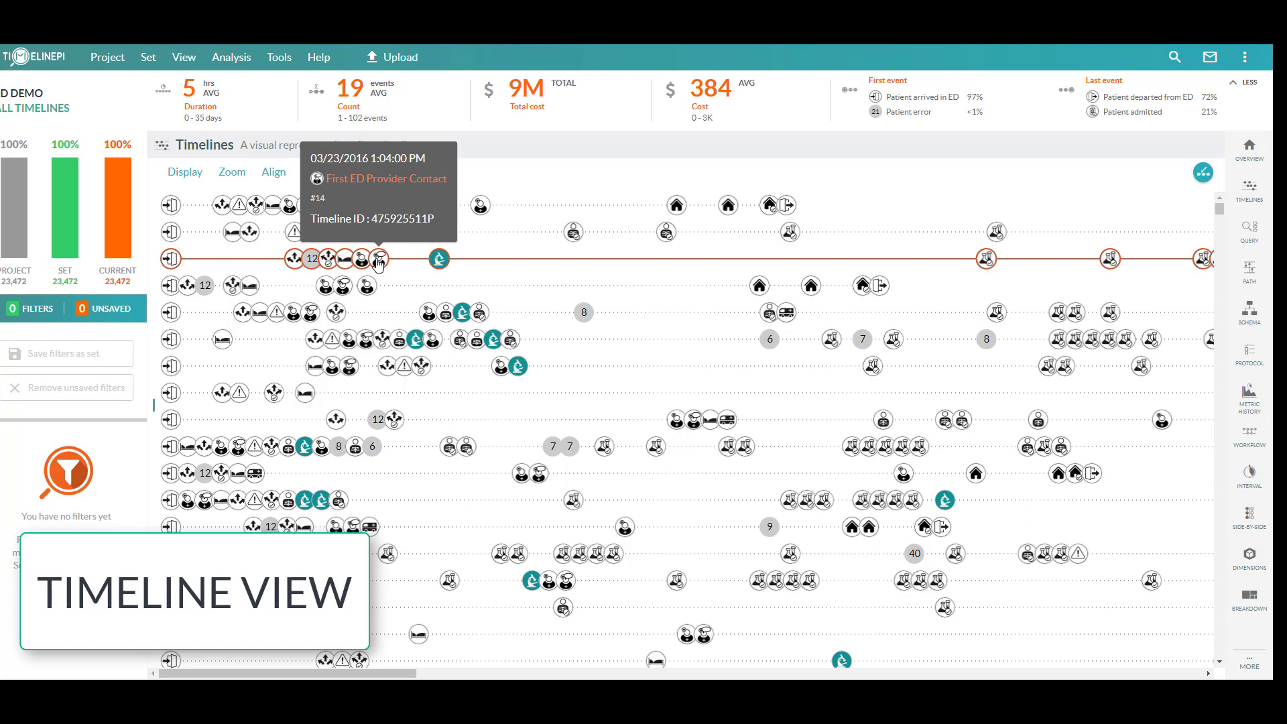
mouse_move(439, 261)
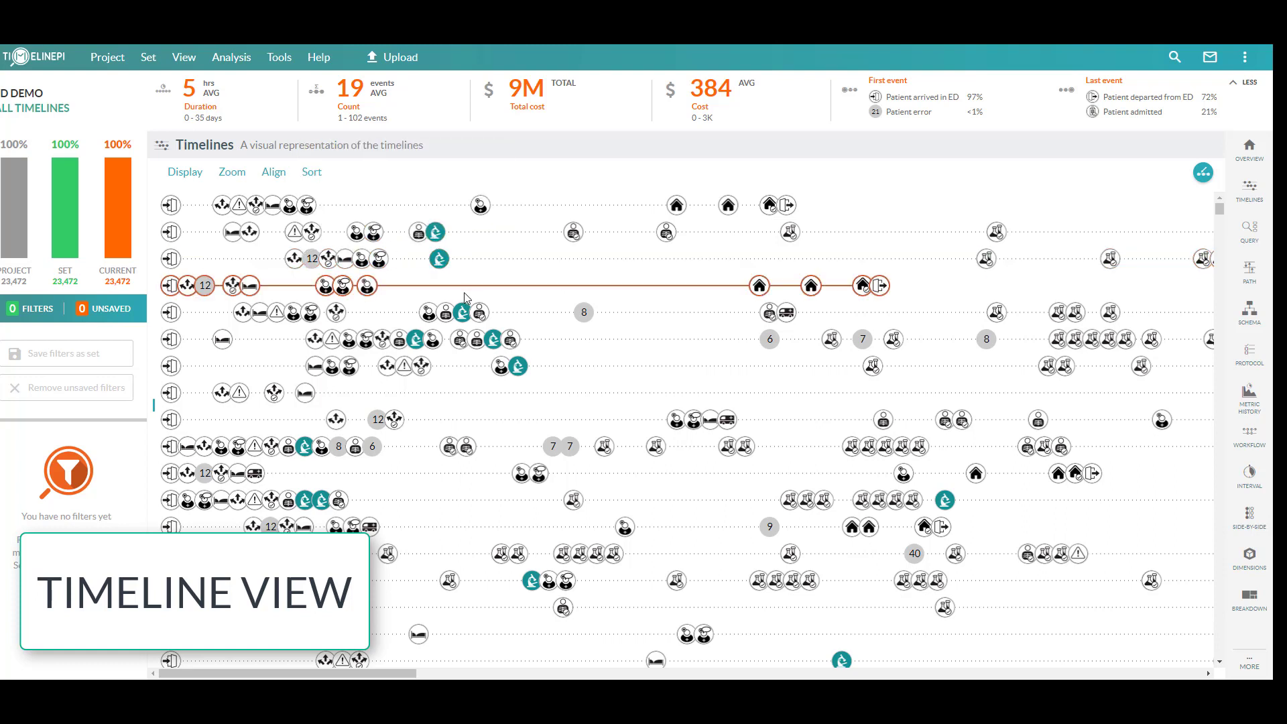
mouse_move(446, 315)
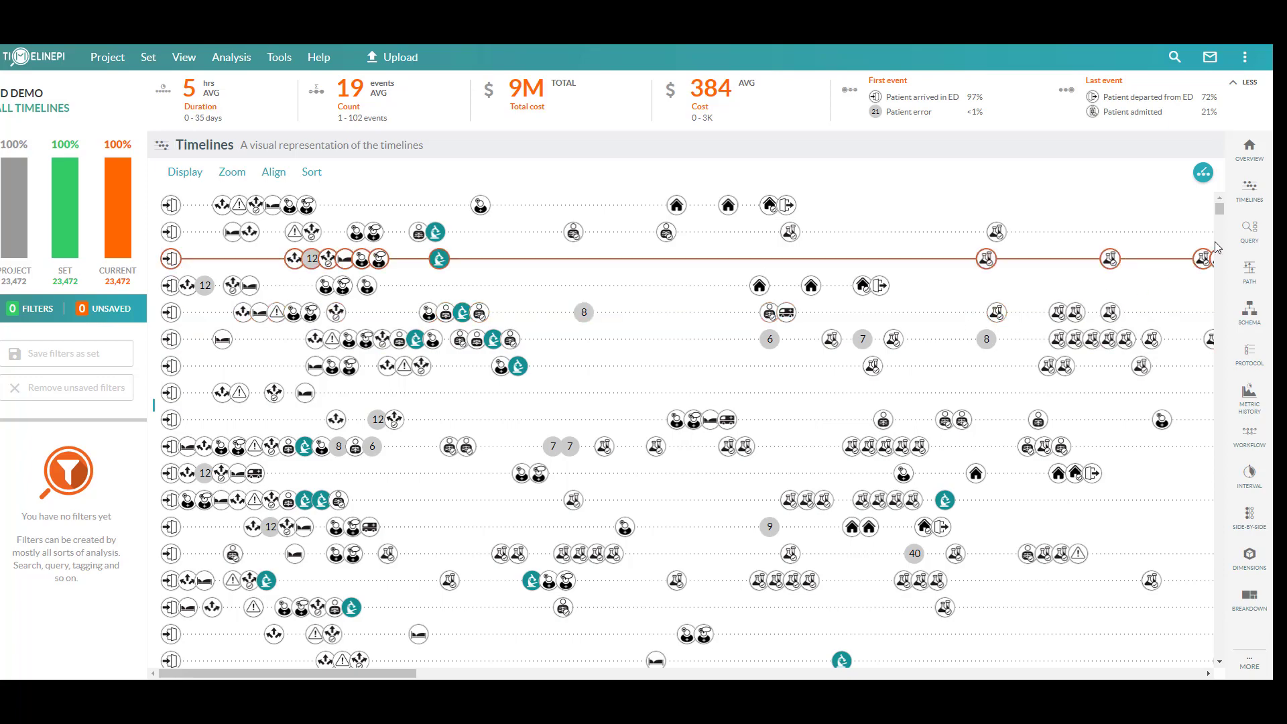
Build a query with a Lab Ordered event followed by a Lab Resulted event.
left_click(1247, 233)
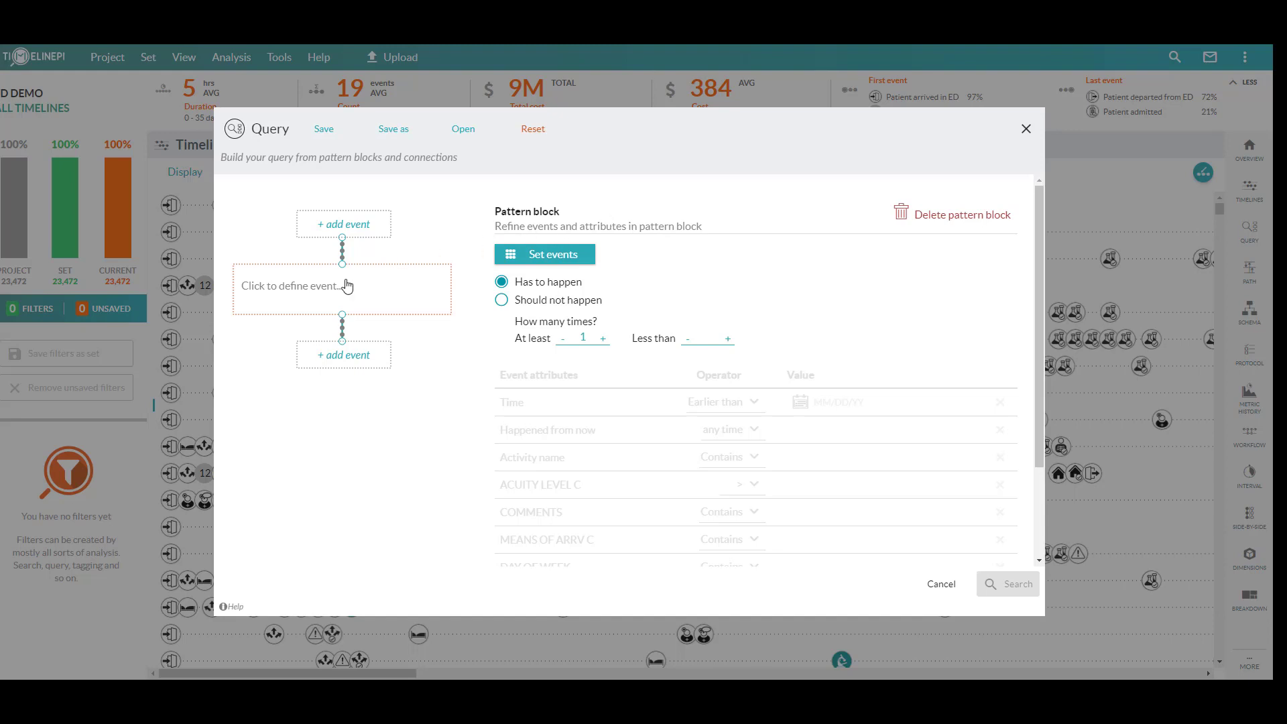
left_click(415, 272)
scroll(472, 373, "down", 3)
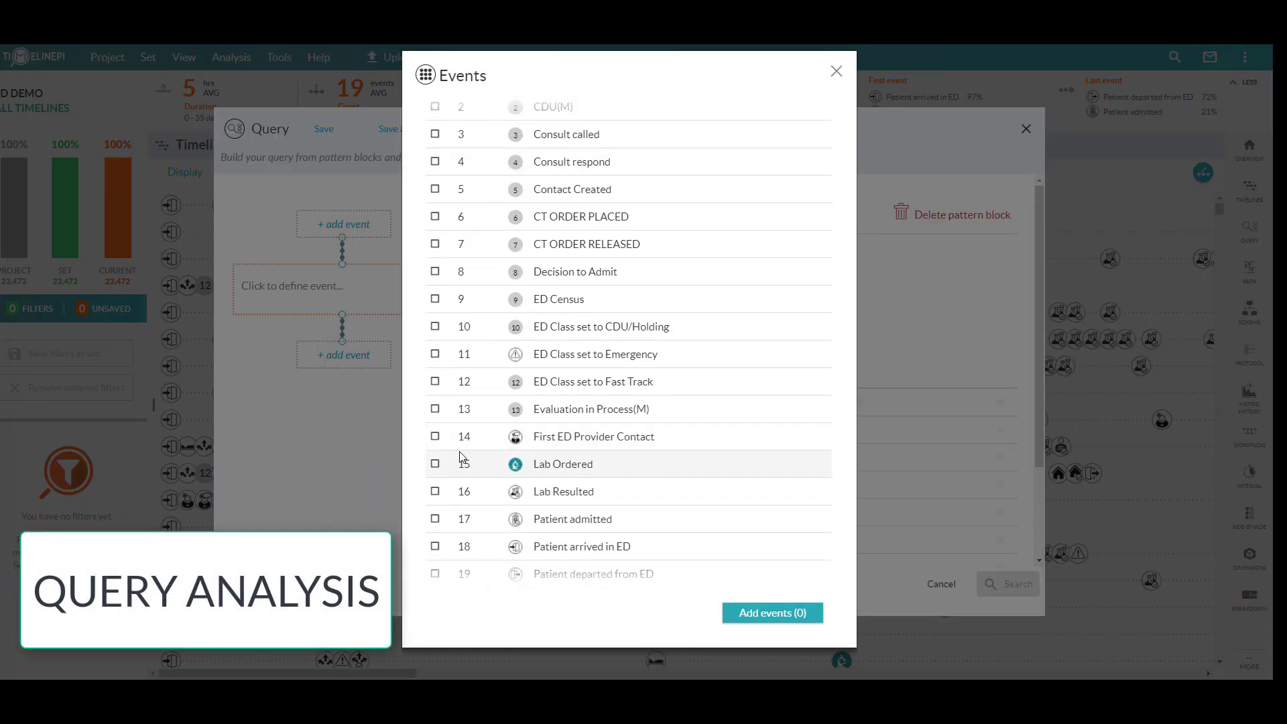
left_click(436, 464)
left_click(771, 621)
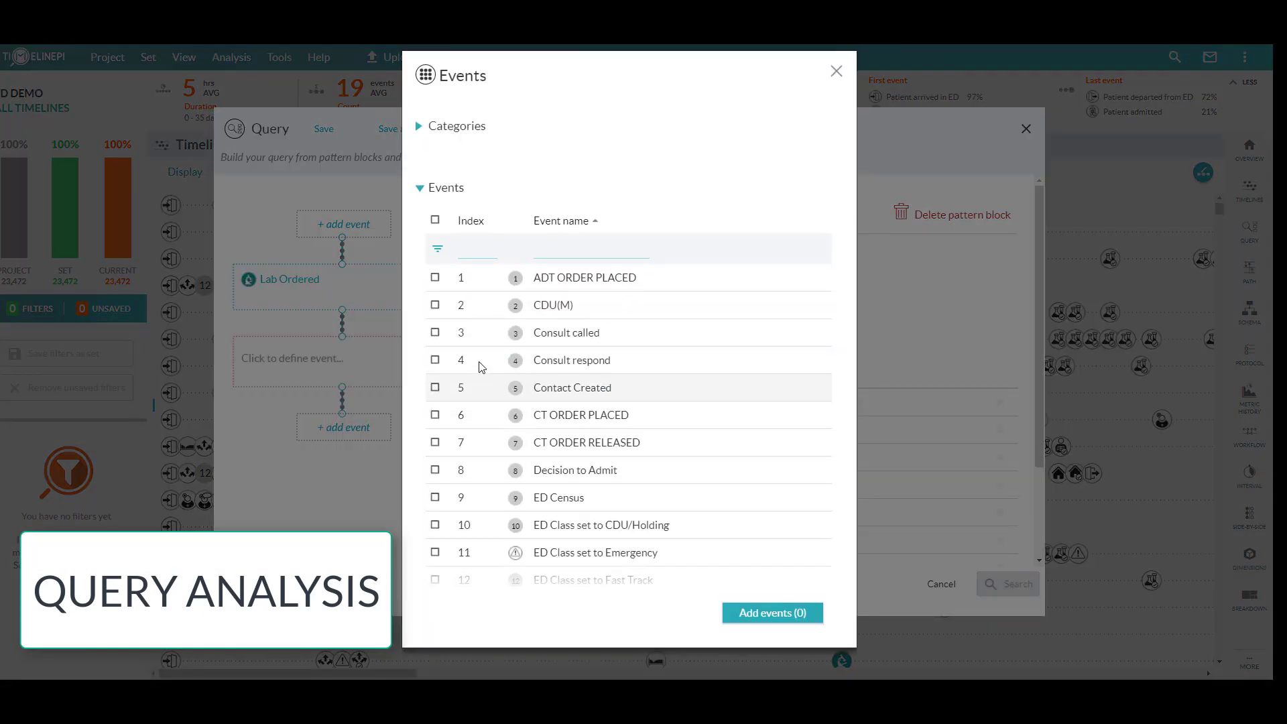
scroll(480, 366, "down", 3)
left_click(435, 423)
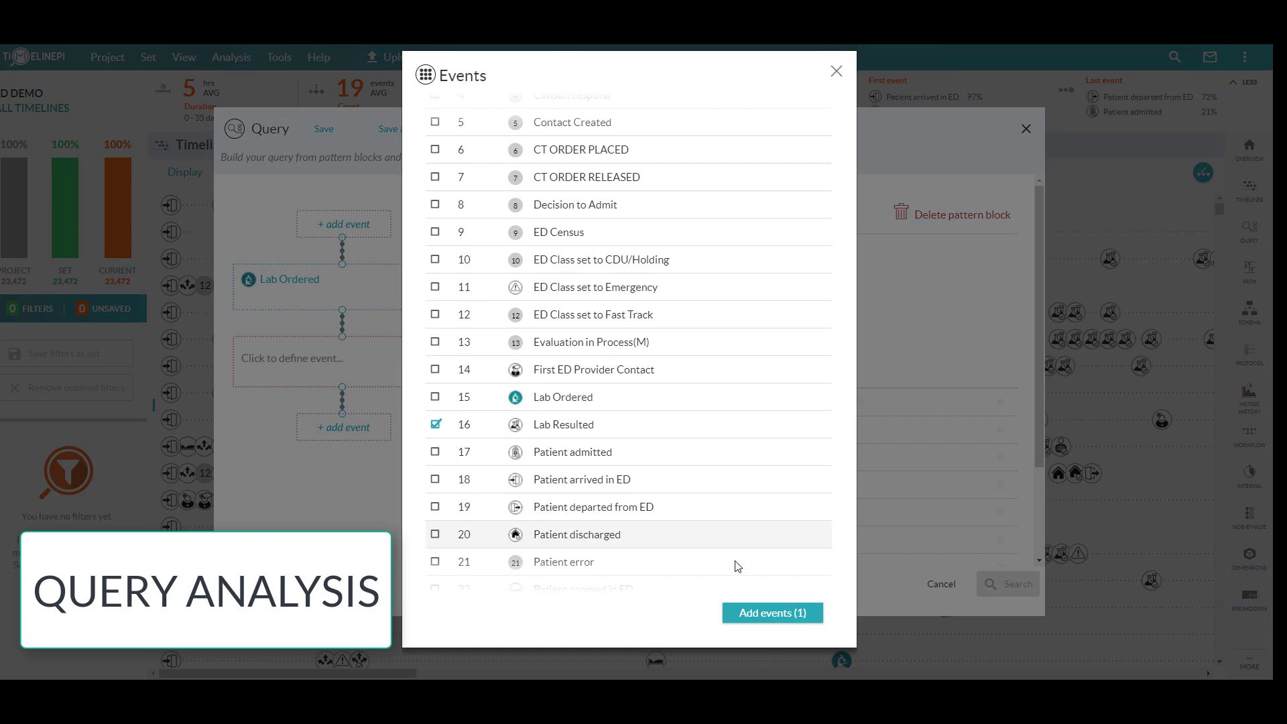
left_click(771, 613)
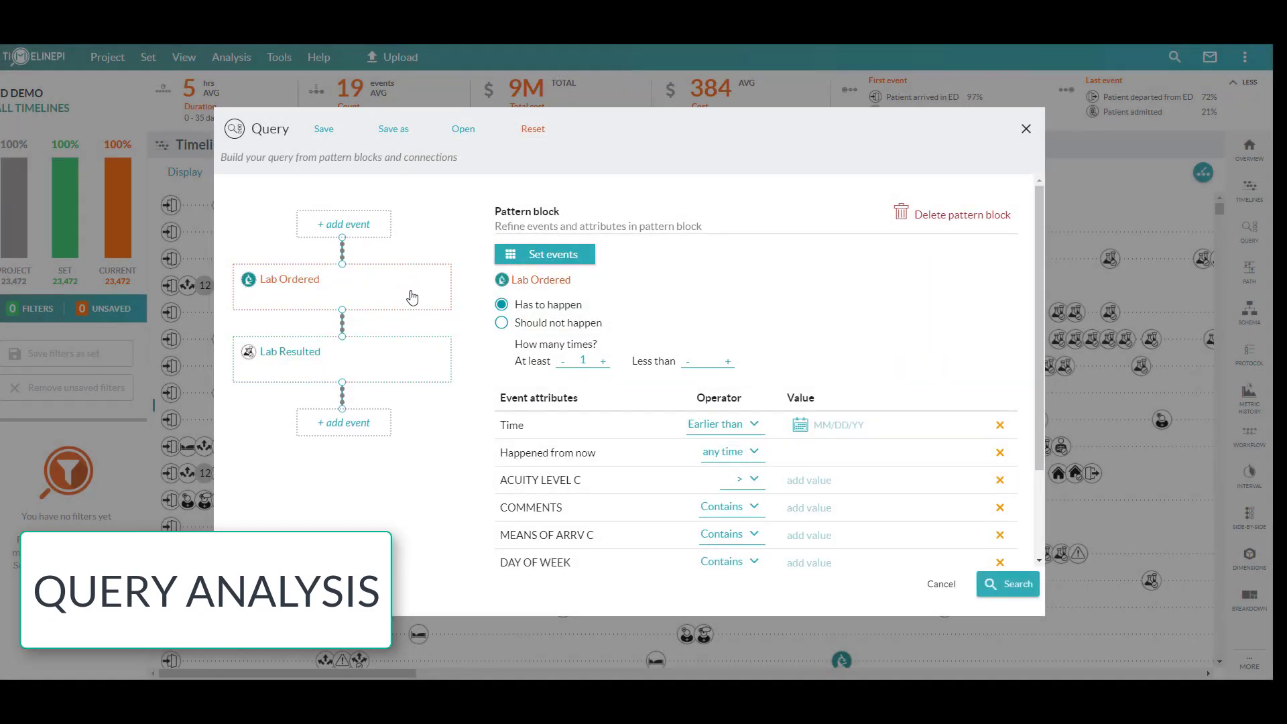
Set the Lab Ordered event to should not happen and run the query.
left_click(501, 323)
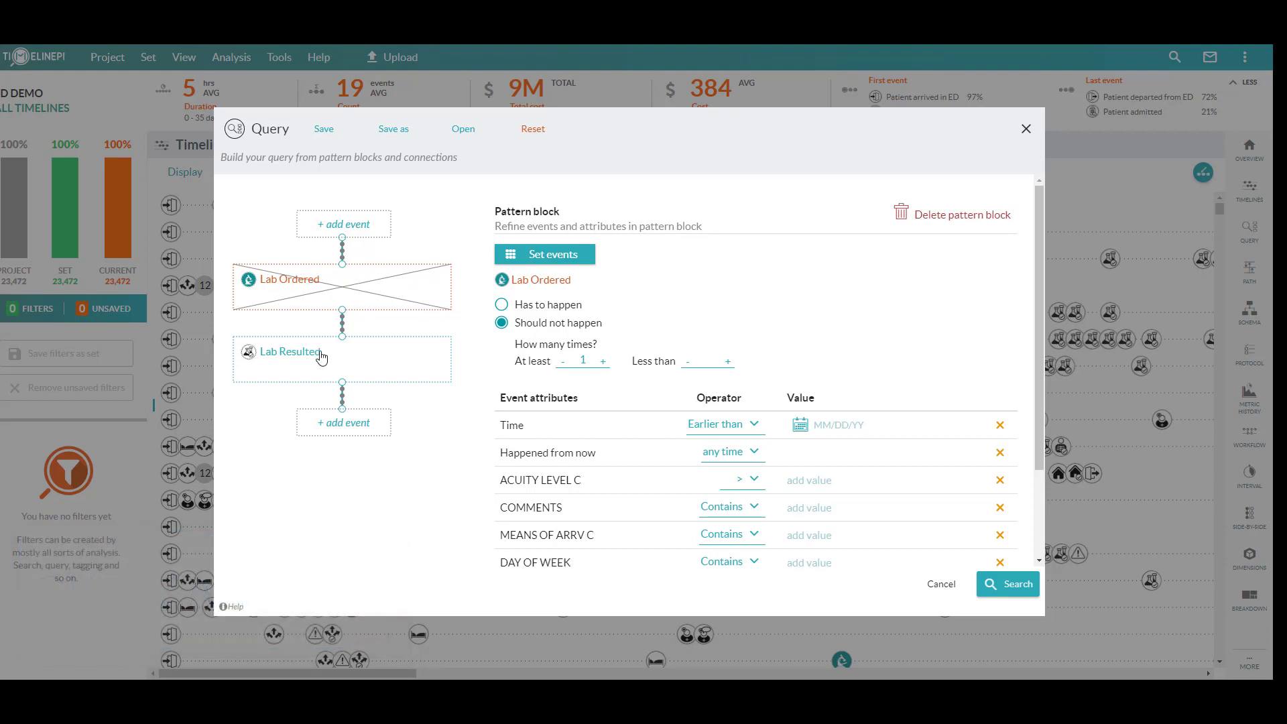
left_click(991, 583)
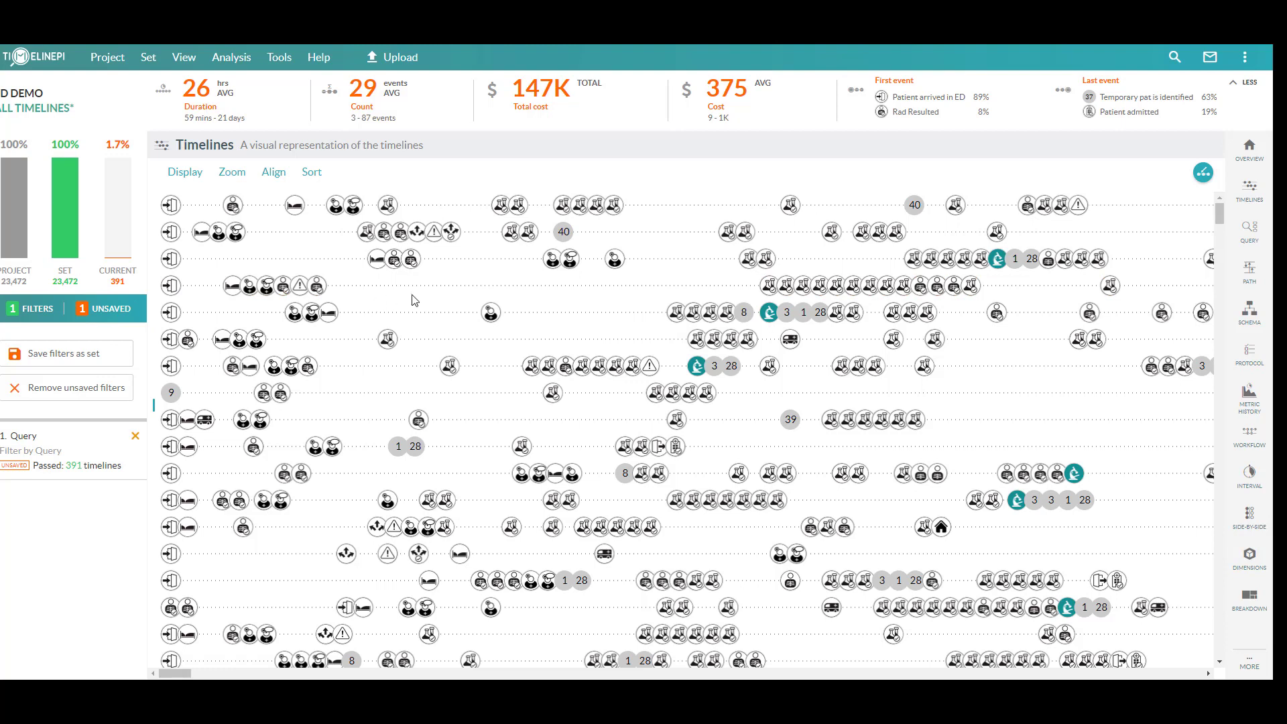
Reopen the query and add a Patient arrived in ED event before Lab Ordered, with DAY OF WEEK containing SUN.
left_click(1249, 230)
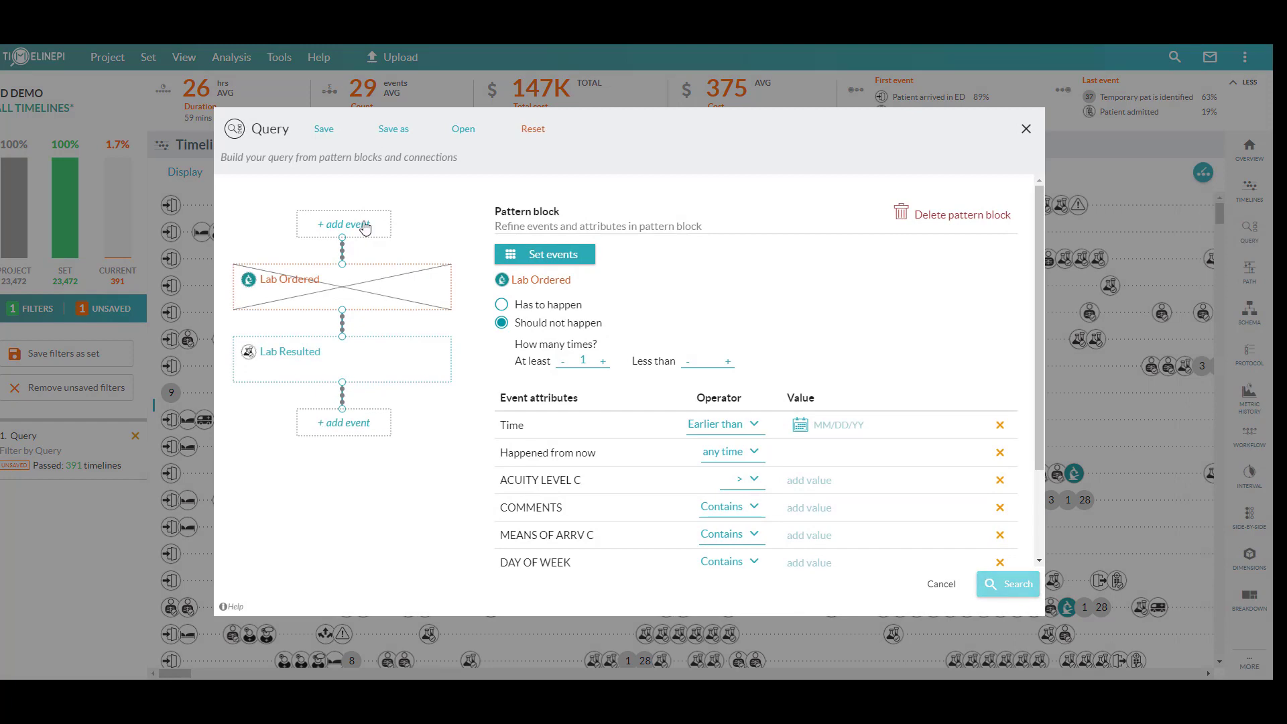
left_click(365, 227)
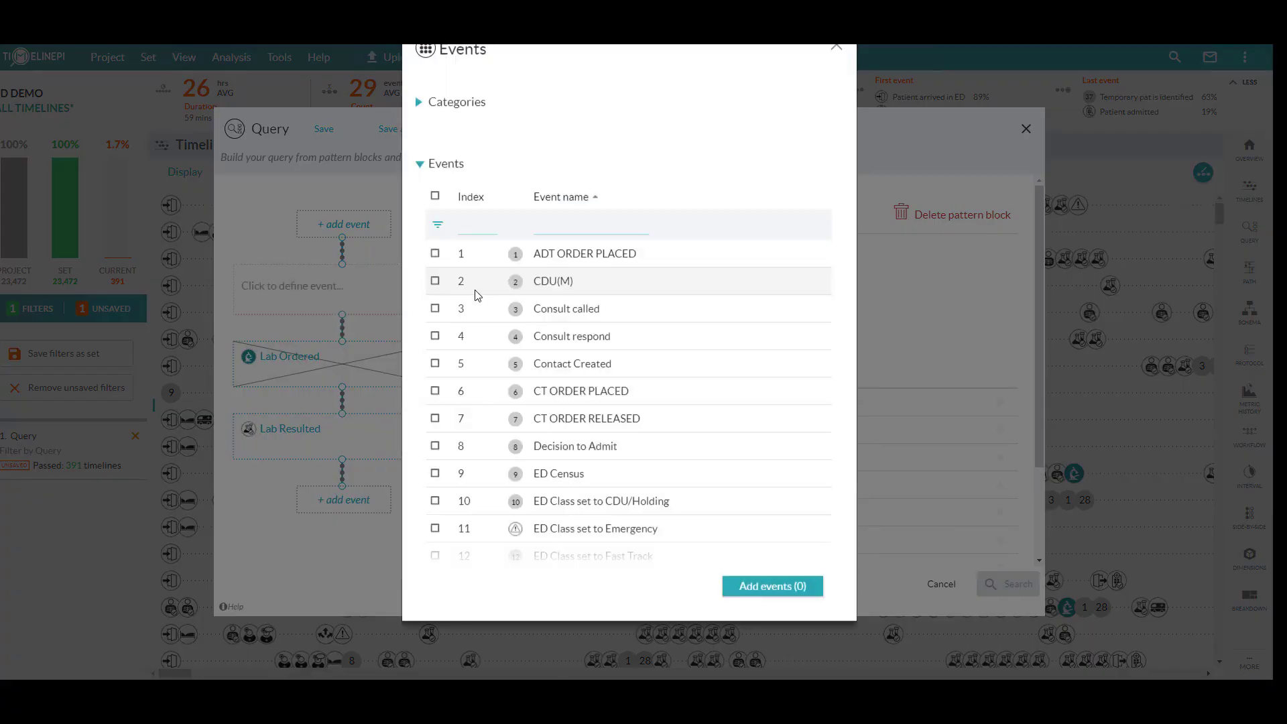
scroll(508, 317, "down", 5)
left_click(504, 417)
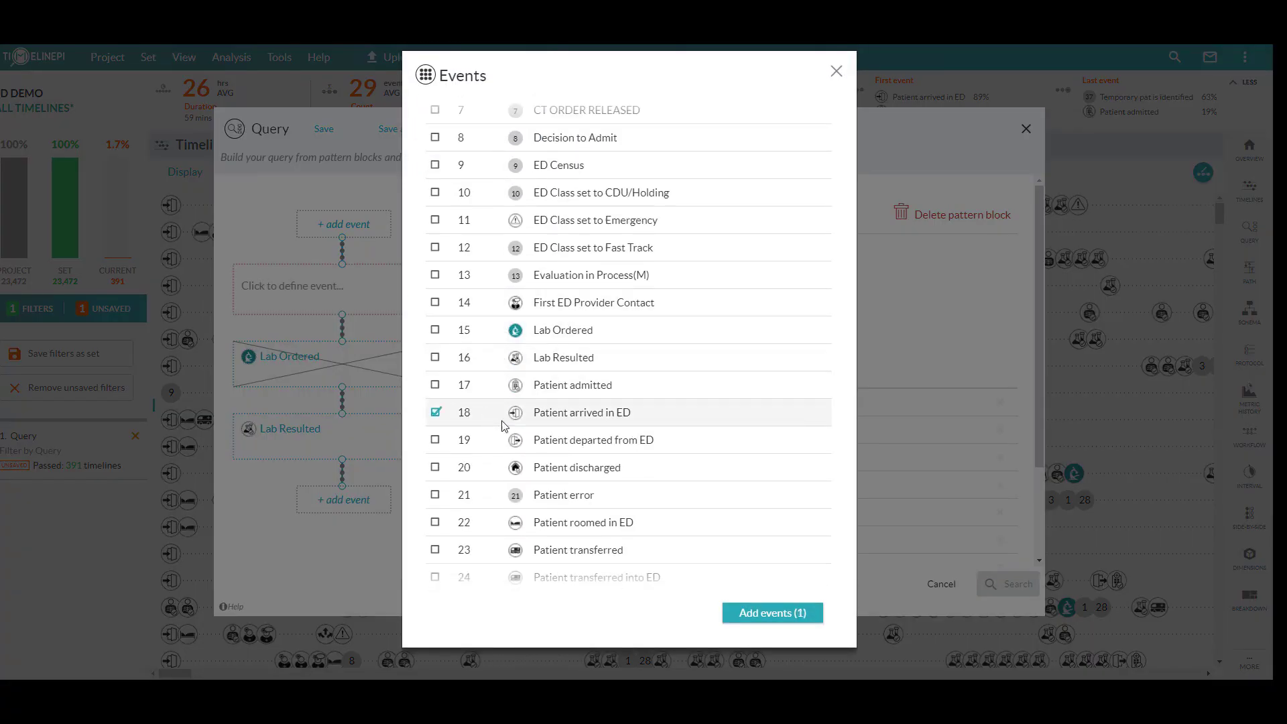
left_click(788, 619)
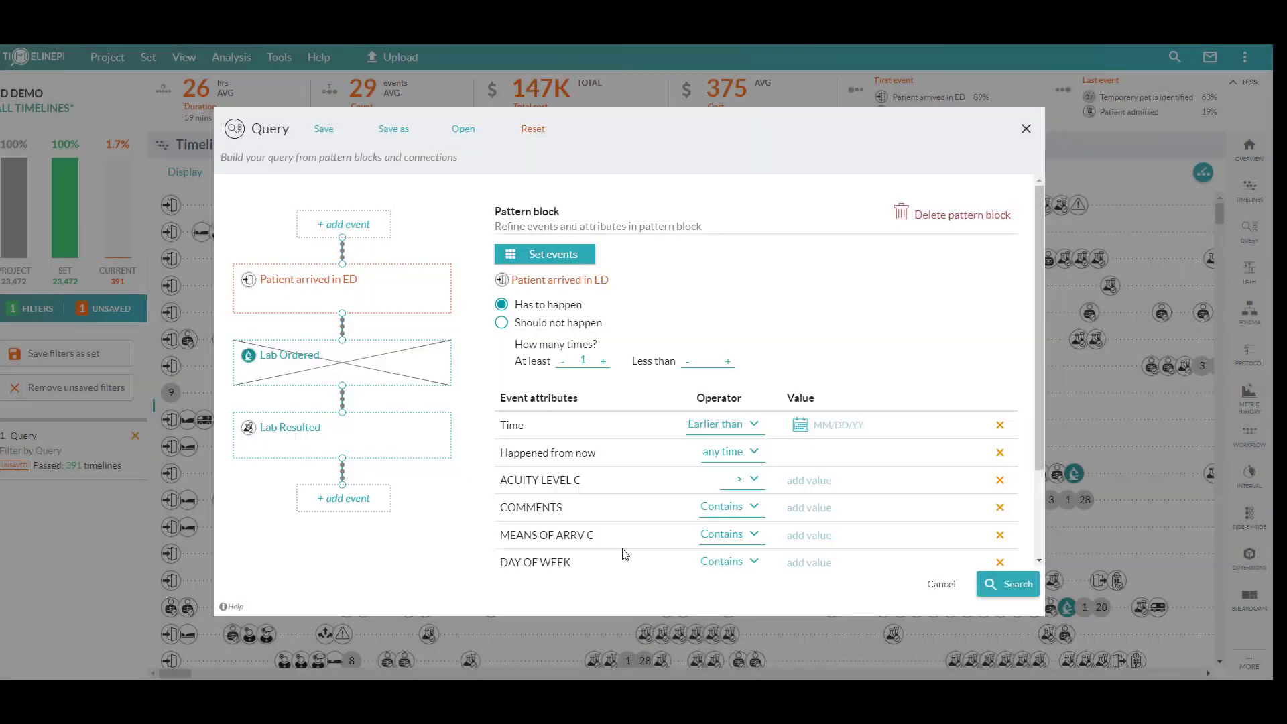
left_click(808, 565)
type("SUN")
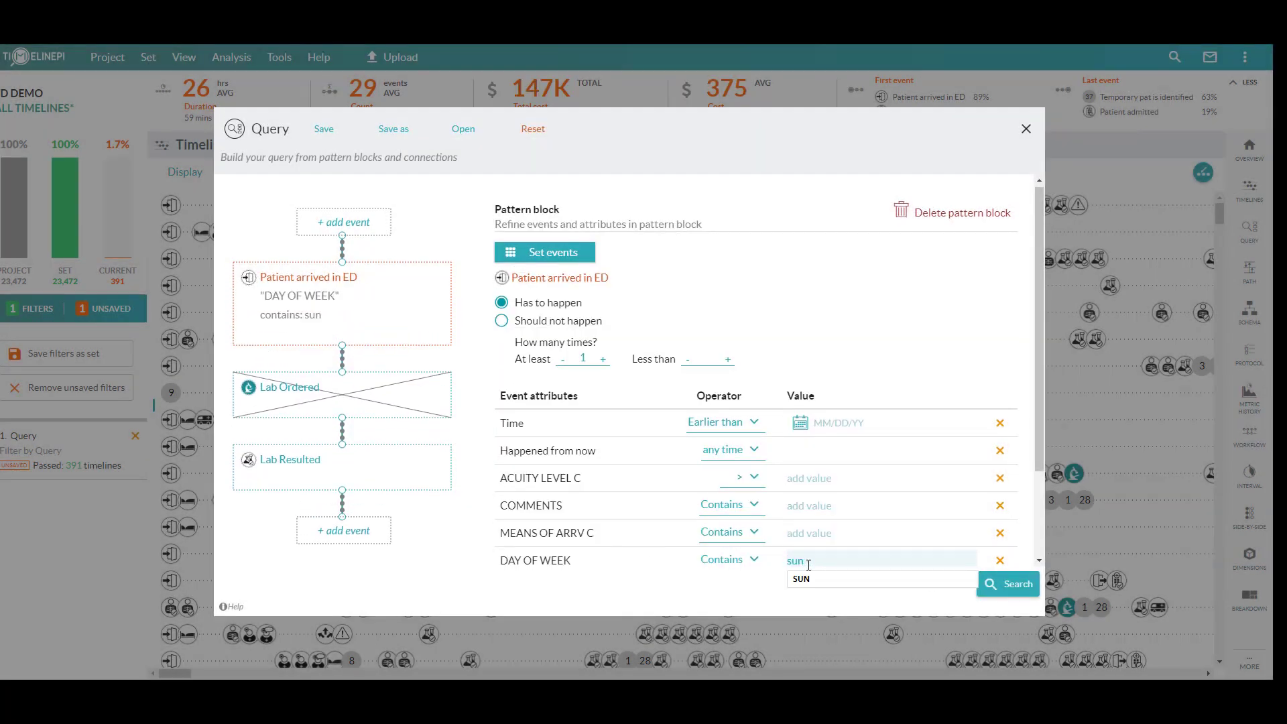
left_click(812, 581)
Require Lab Resulted to happen at least 2 times and add a Patient admitted event after it.
left_click(379, 466)
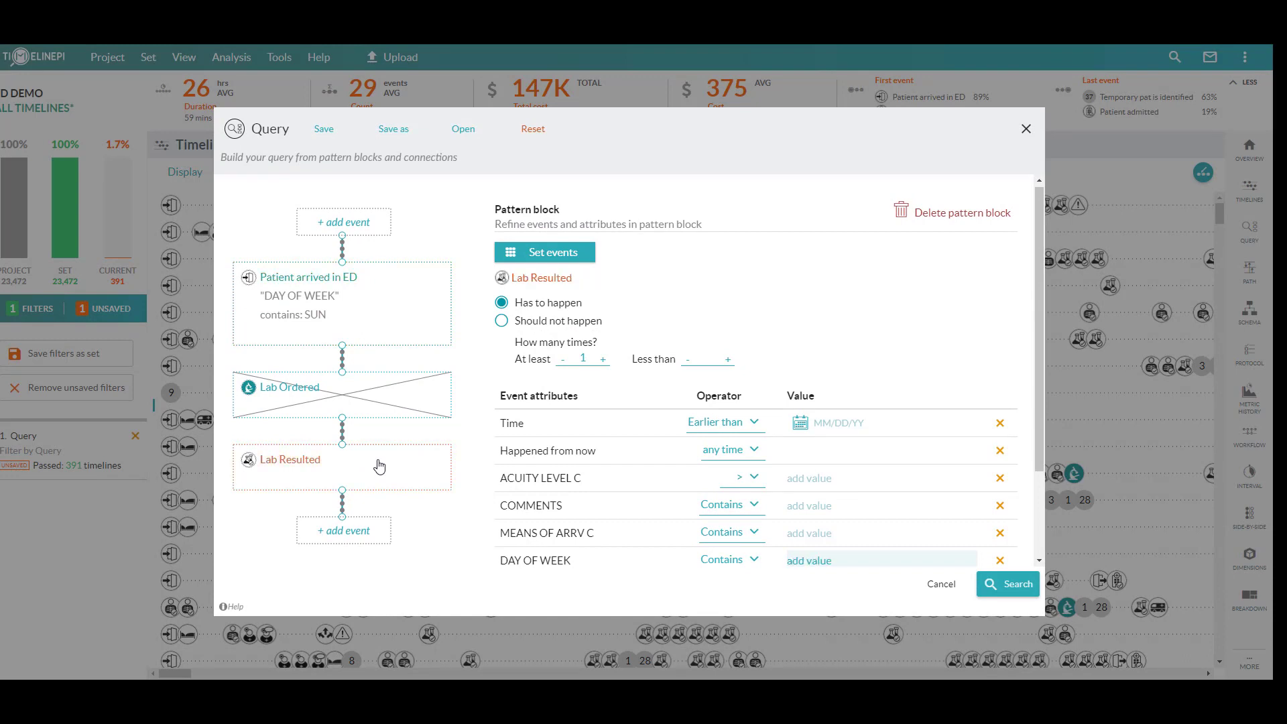
left_click(603, 359)
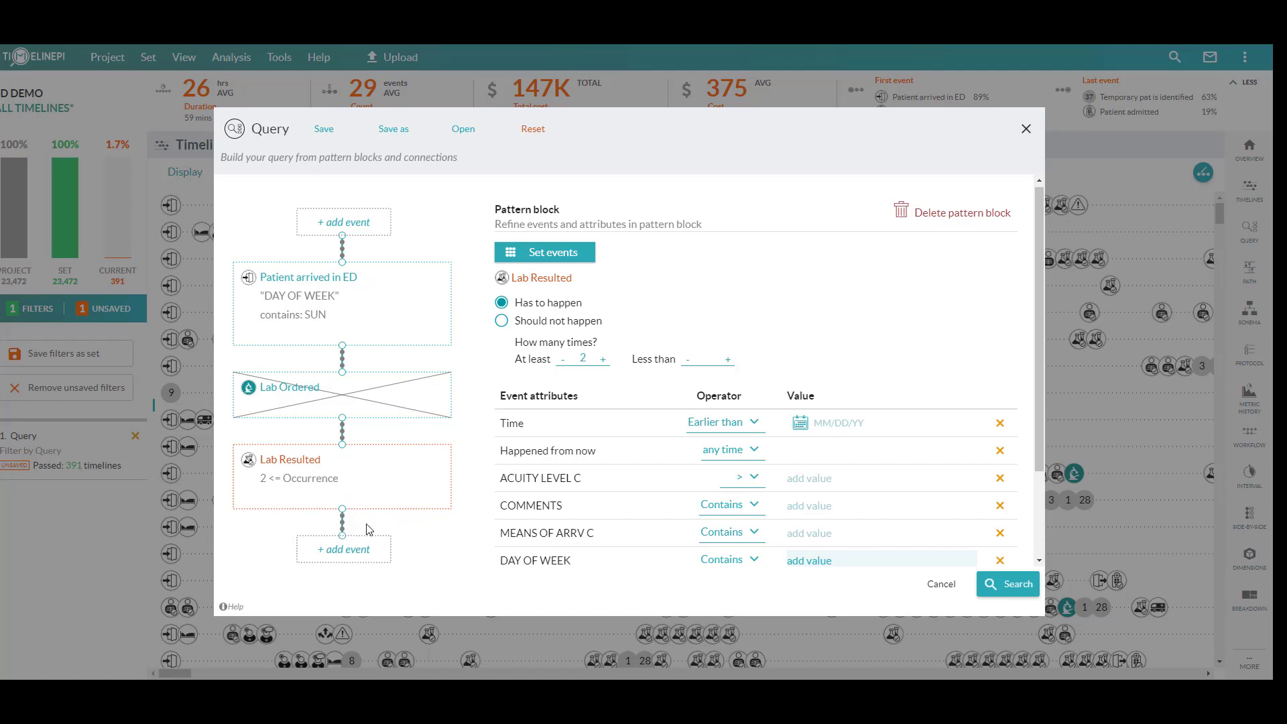
left_click(347, 548)
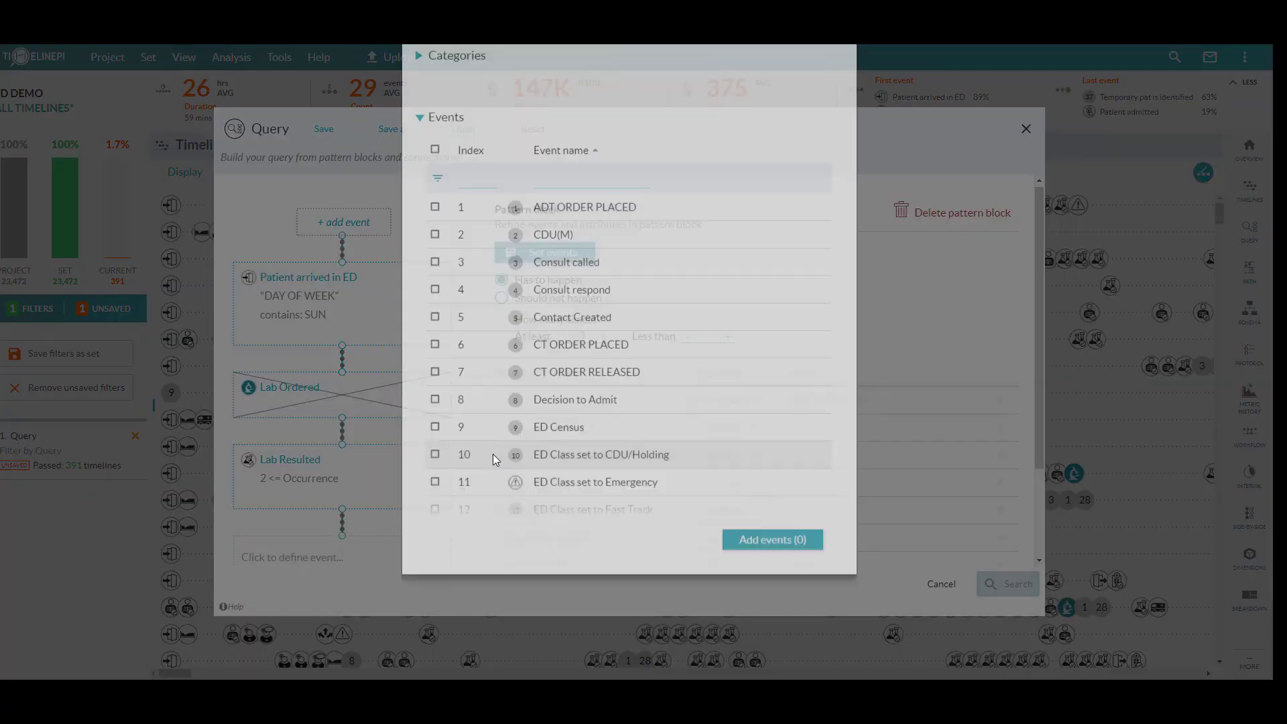
scroll(499, 479, "down", 4)
left_click(496, 324)
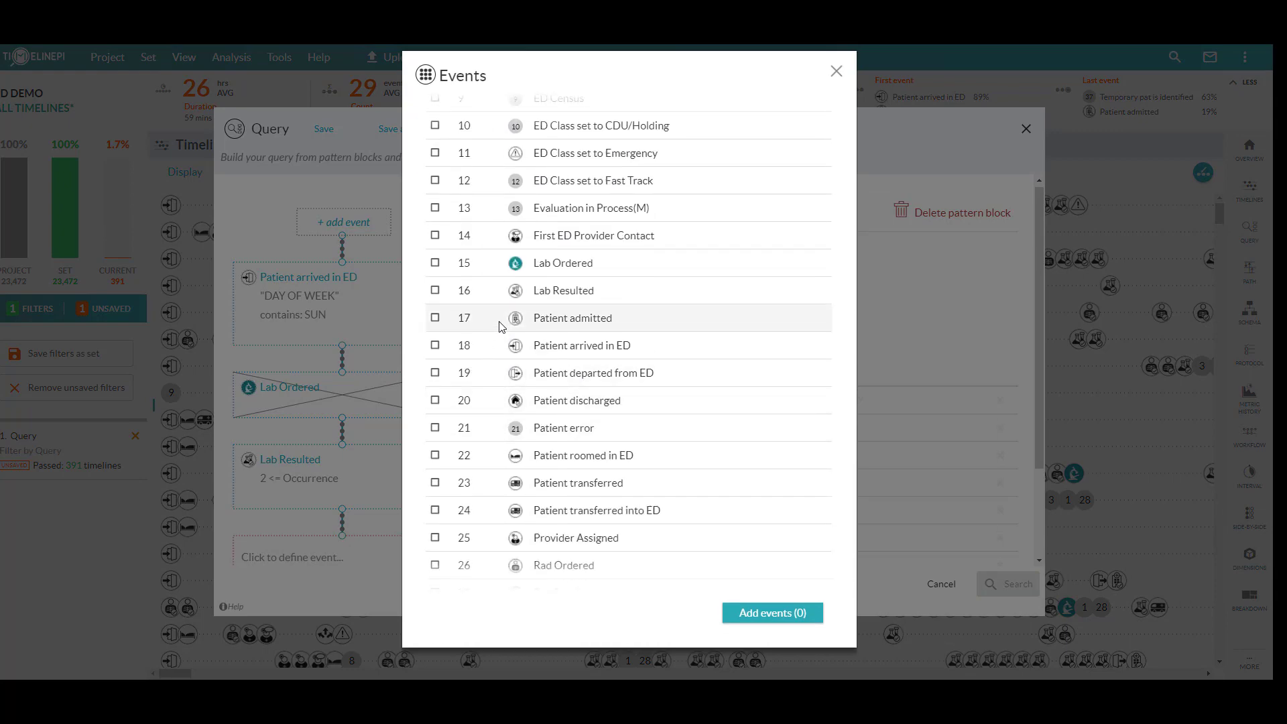
left_click(770, 613)
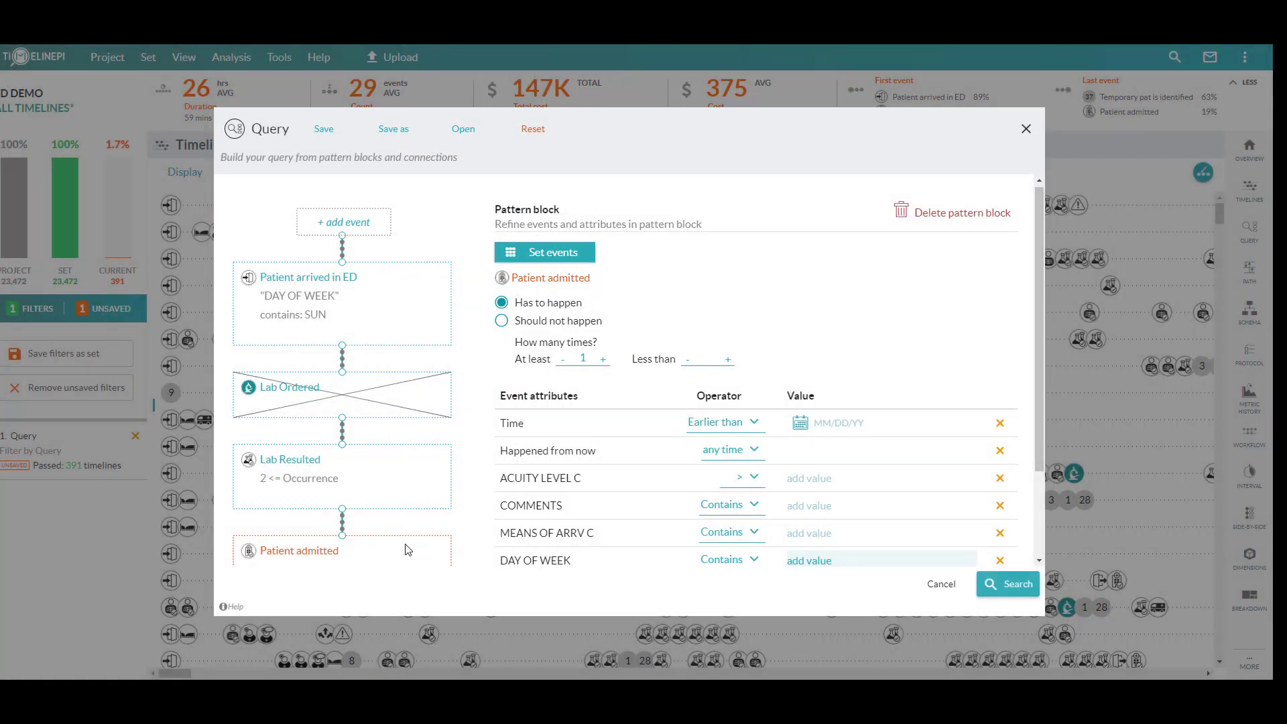
Set the minimum duration between Lab Resulted and Patient admitted to 30 mins.
left_click(344, 526)
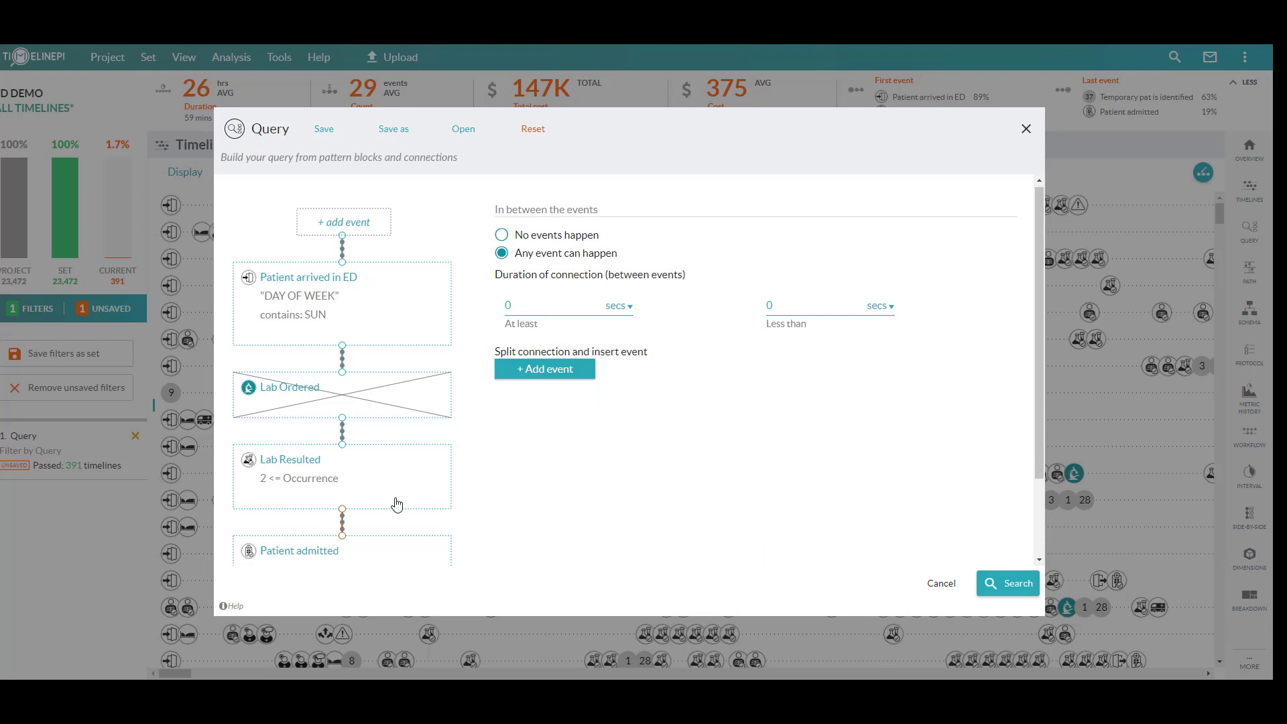
left_click(617, 306)
left_click(623, 337)
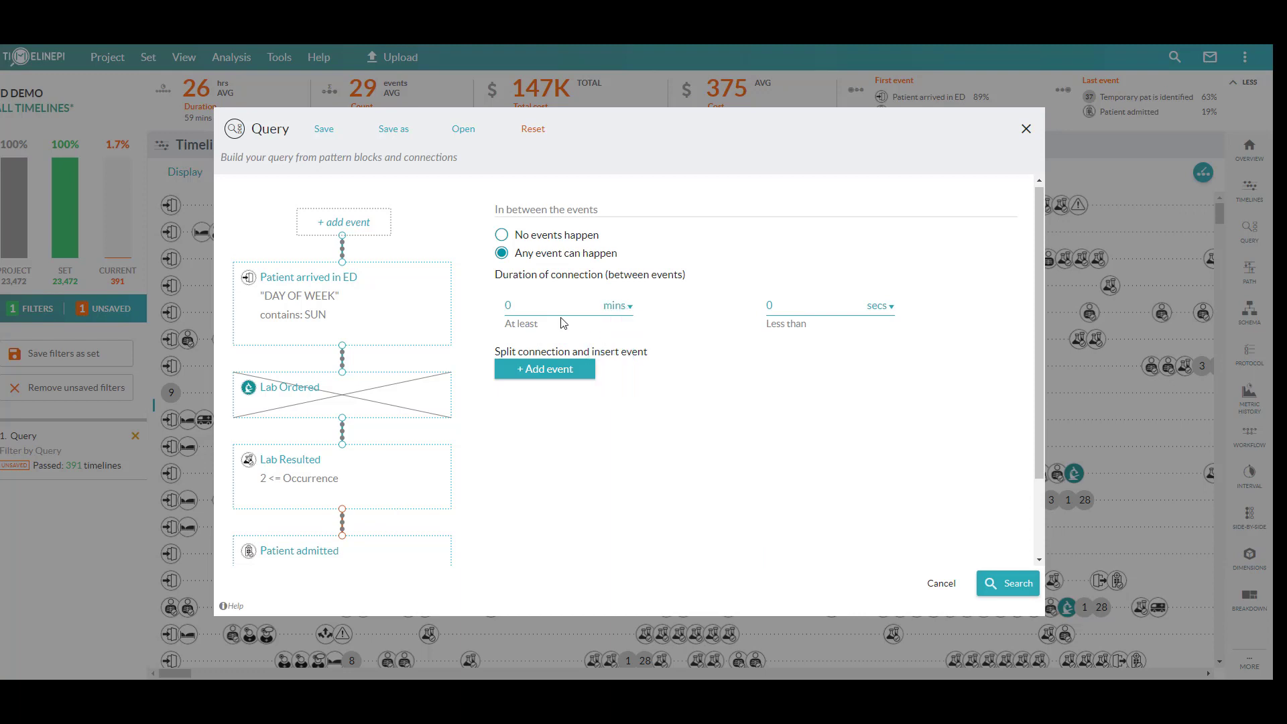
double_click(508, 306)
type("30")
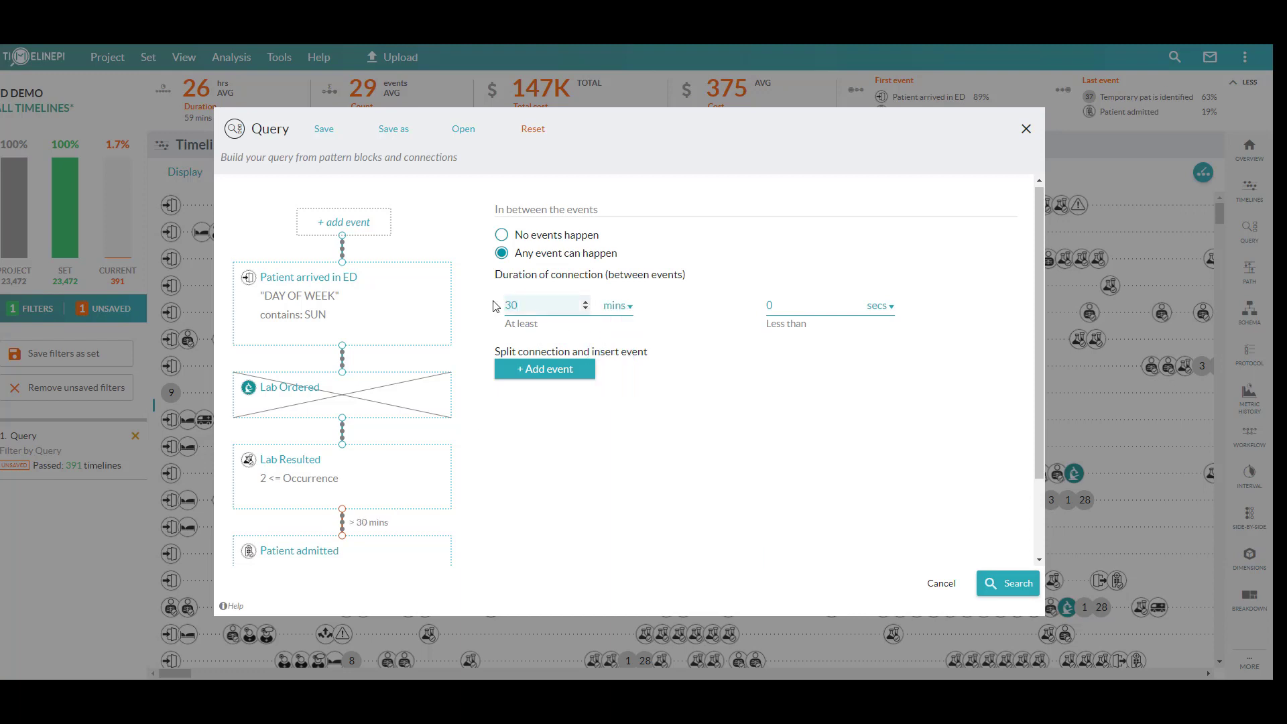
Review the complete event pattern of the query and run the search.
left_click(402, 296)
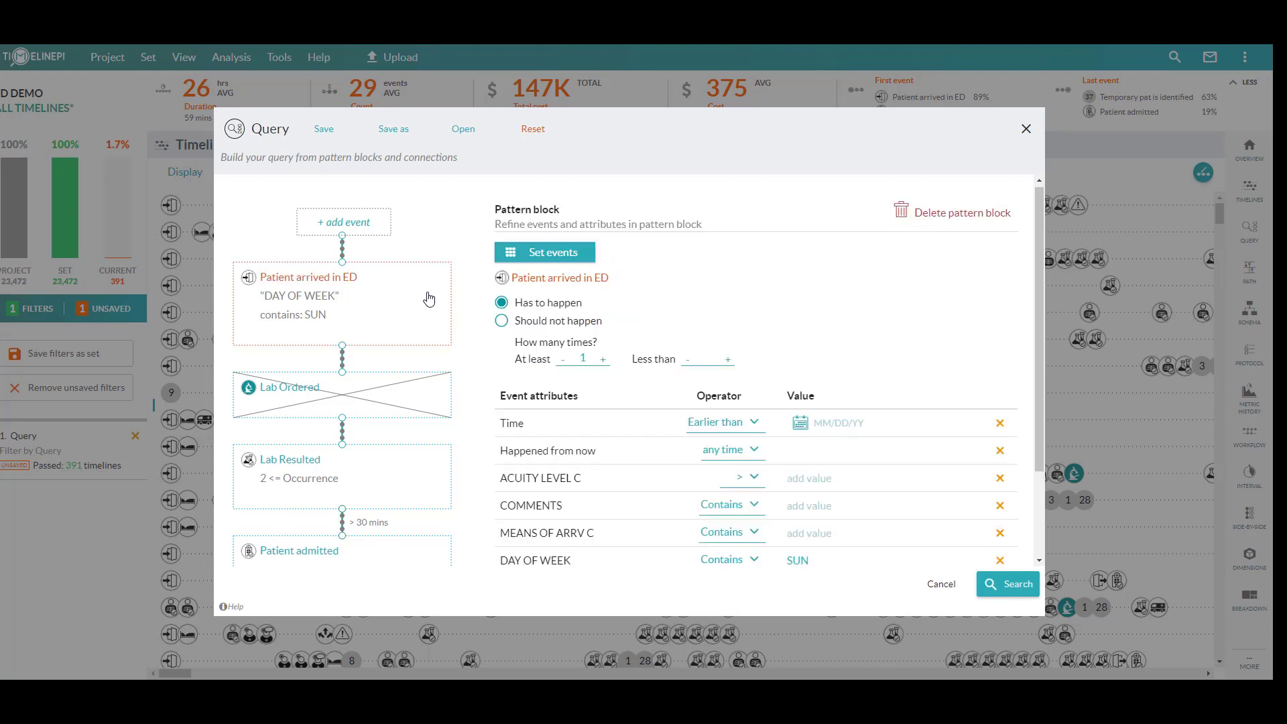
scroll(402, 412, "down", 1)
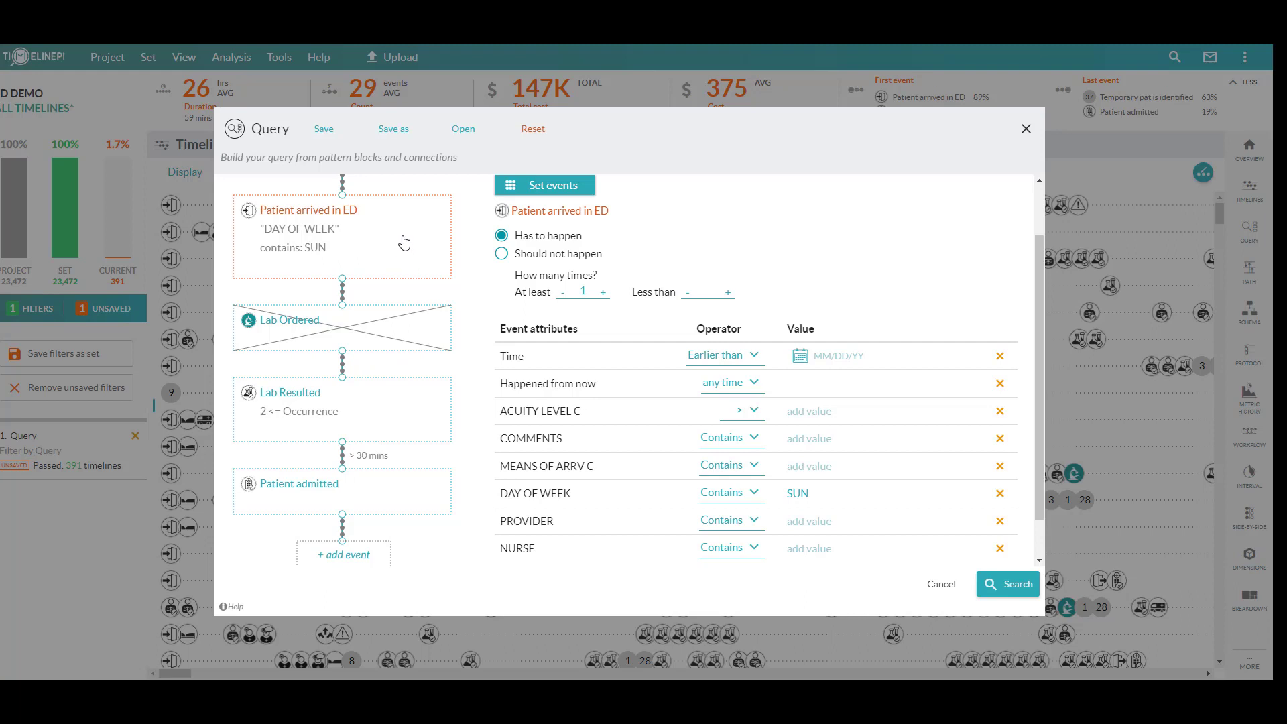
scroll(451, 274, "up", 1)
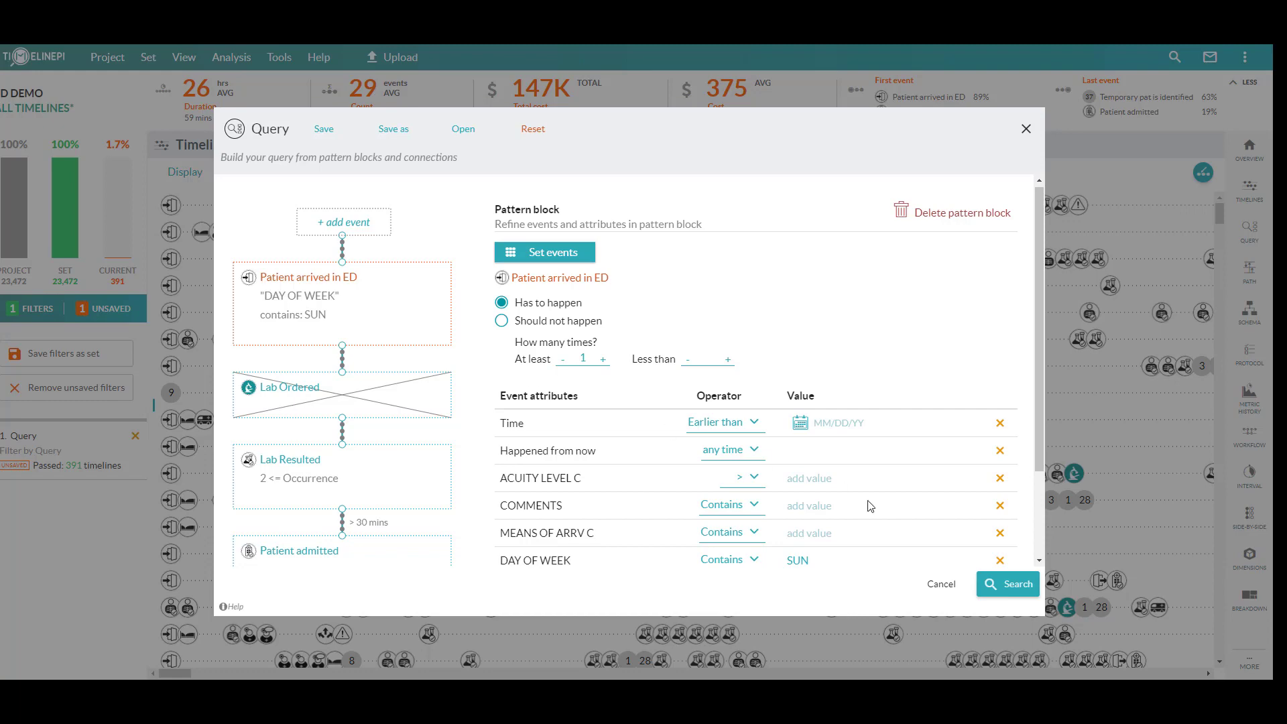
left_click(1008, 596)
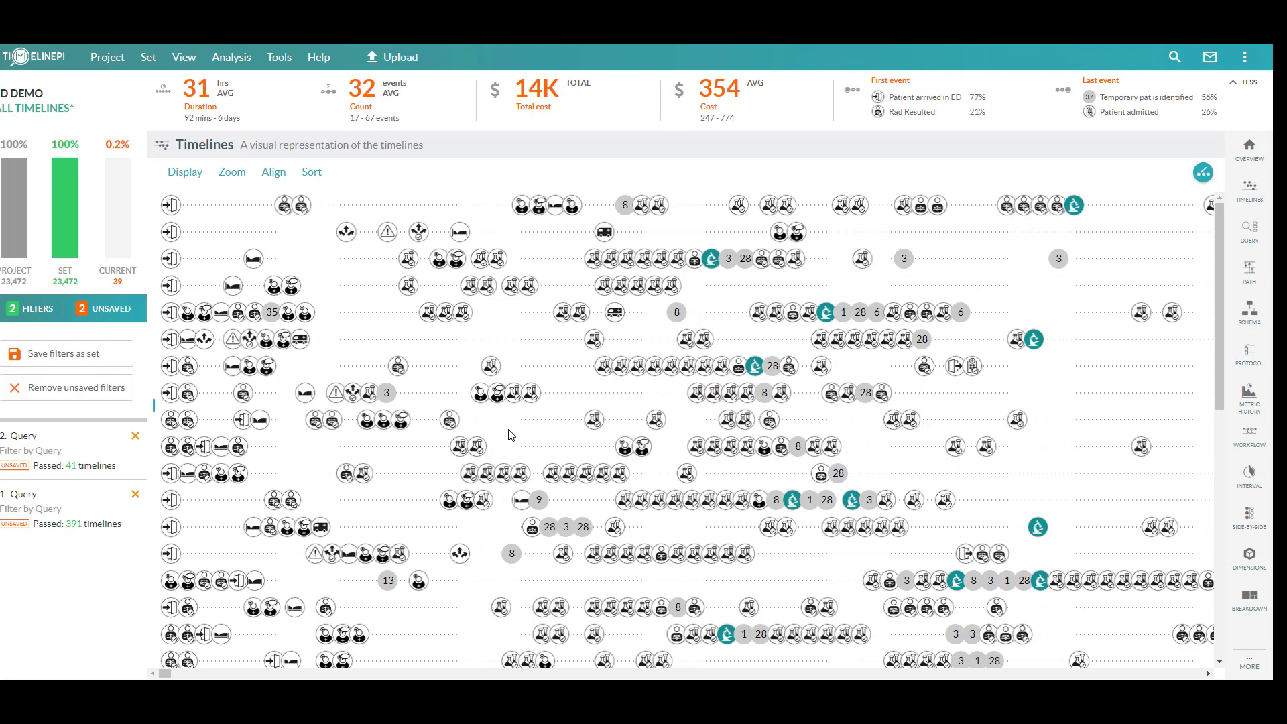
Examine the detailed event sequence of the first filtered timeline, and close it.
left_click(396, 209)
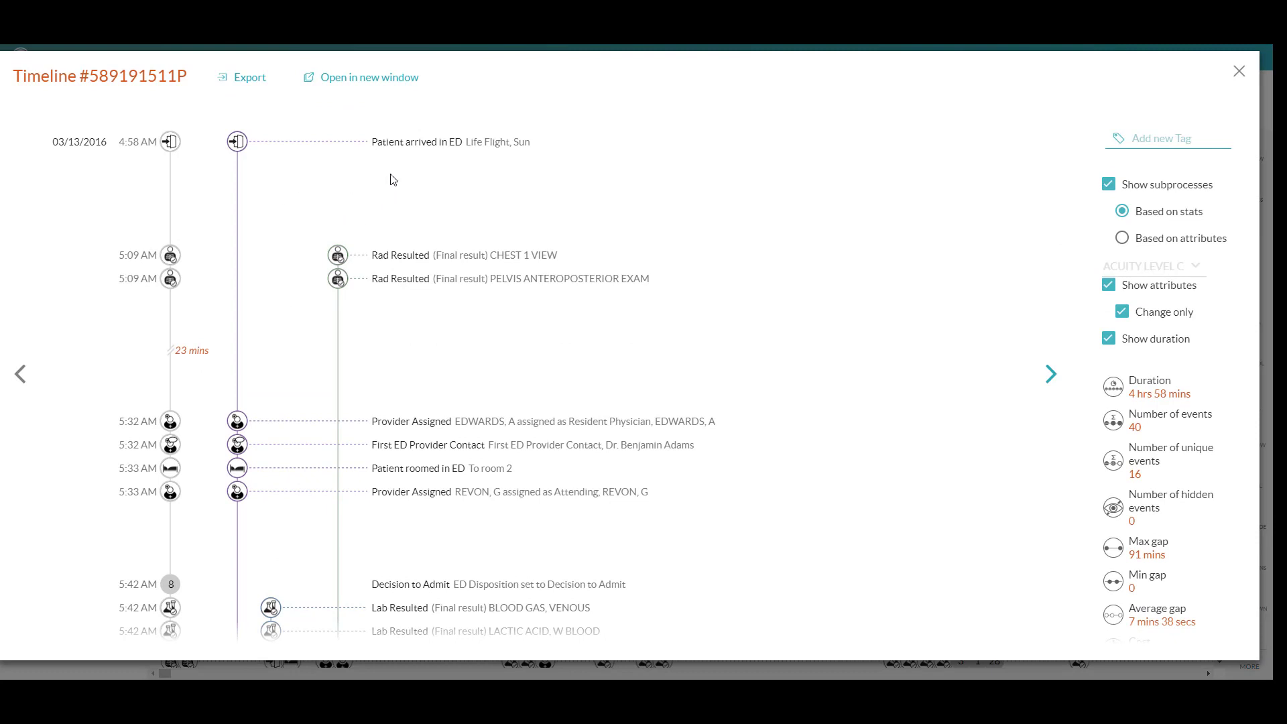
scroll(370, 190, "down", 1)
scroll(367, 190, "down", 2)
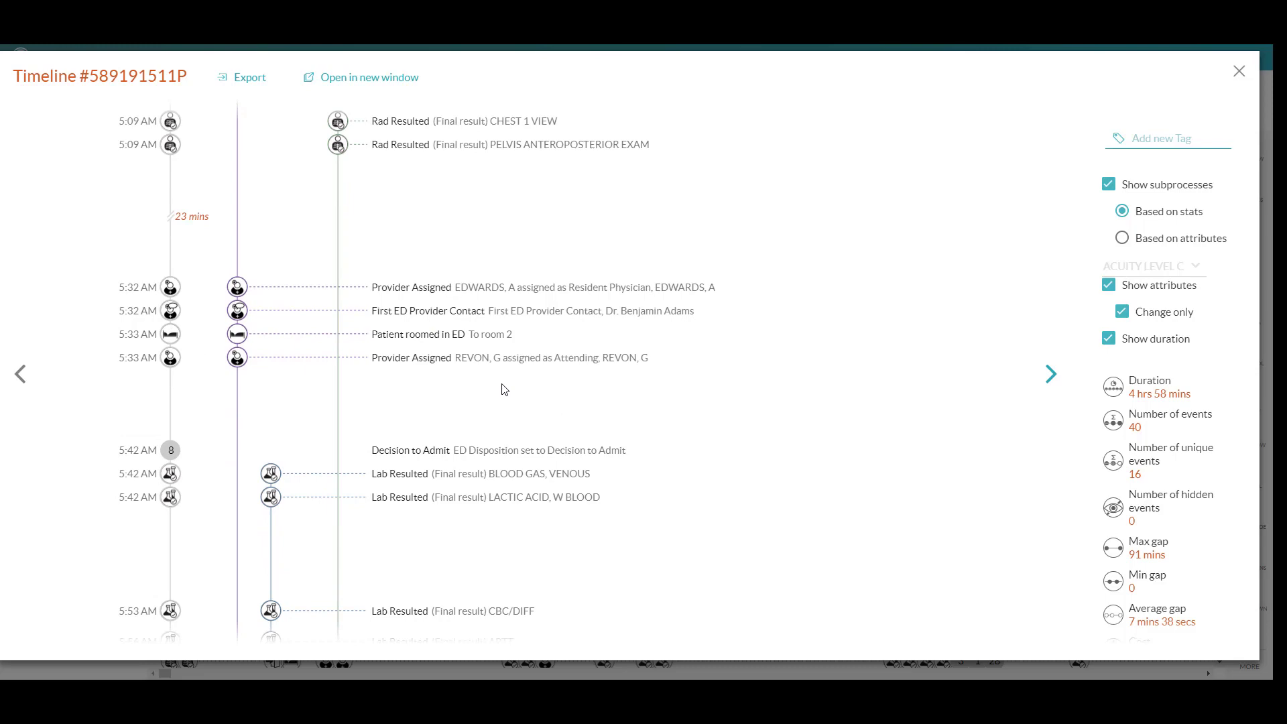
left_click(1238, 71)
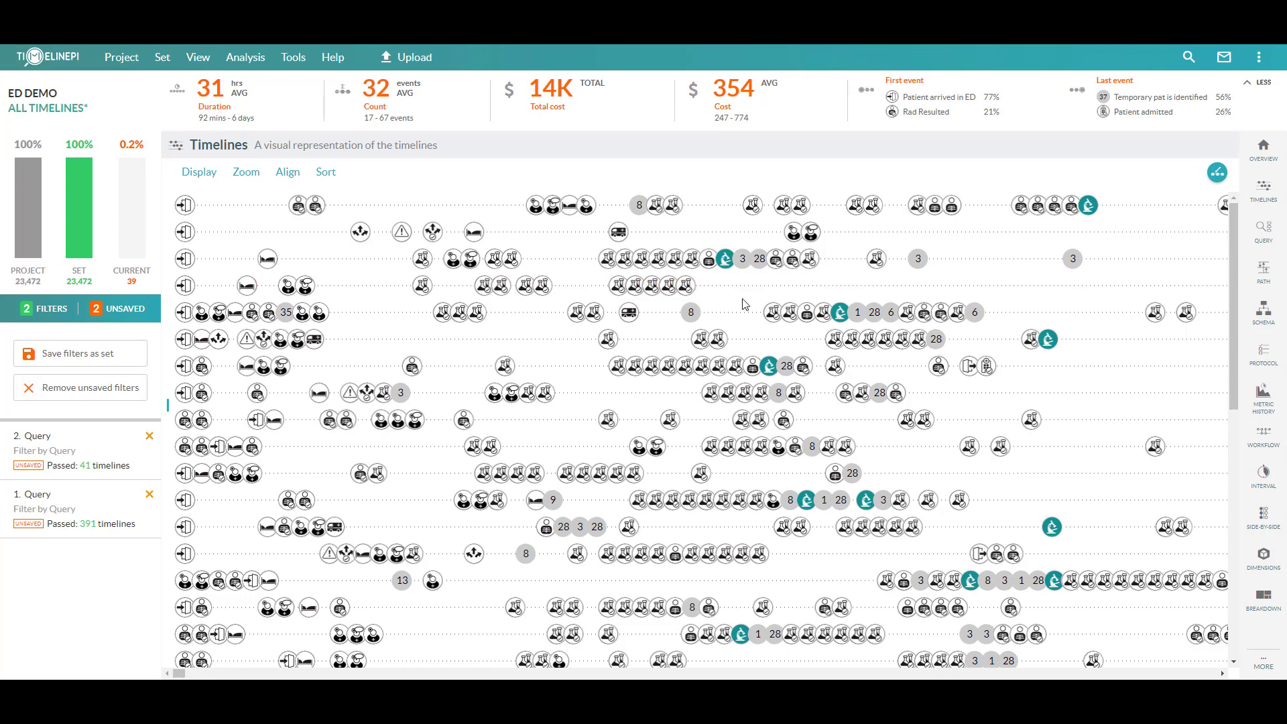
Remove both query filters from the timelines.
left_click(151, 497)
left_click(150, 436)
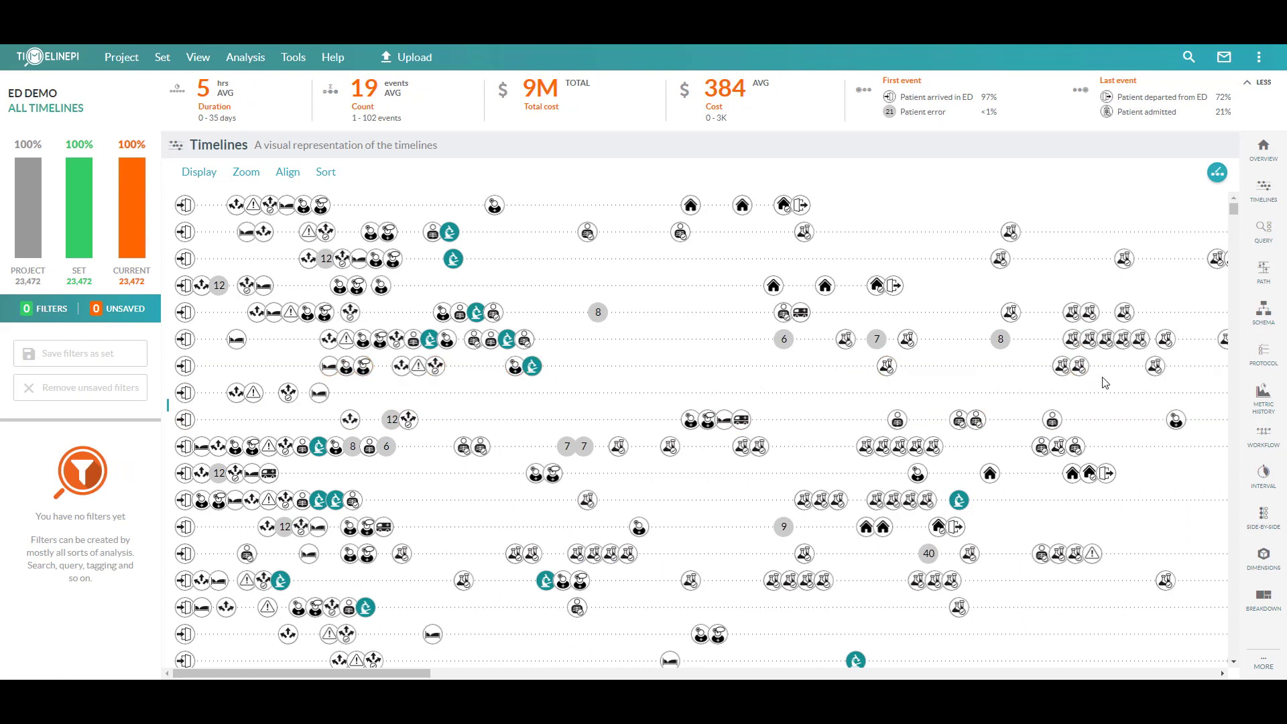
Open the Admittance Protocol and review its list of protocol violations.
left_click(1264, 353)
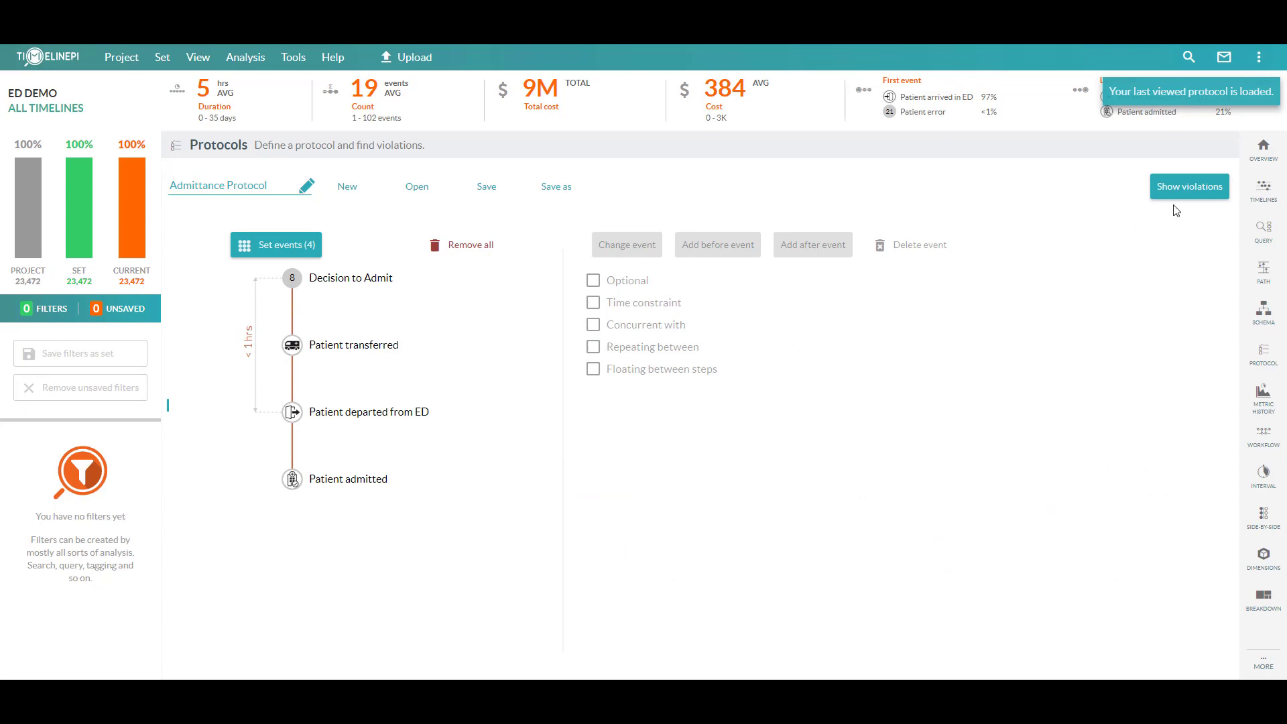
left_click(1210, 191)
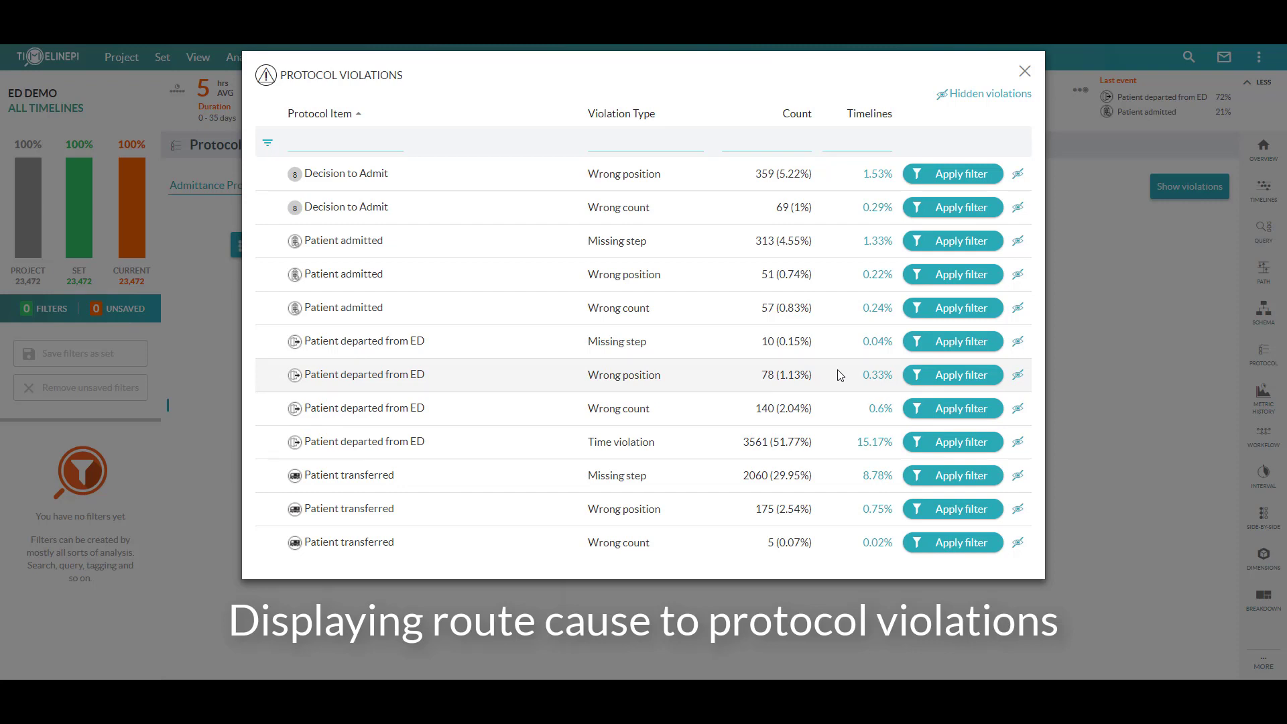
left_click(1025, 70)
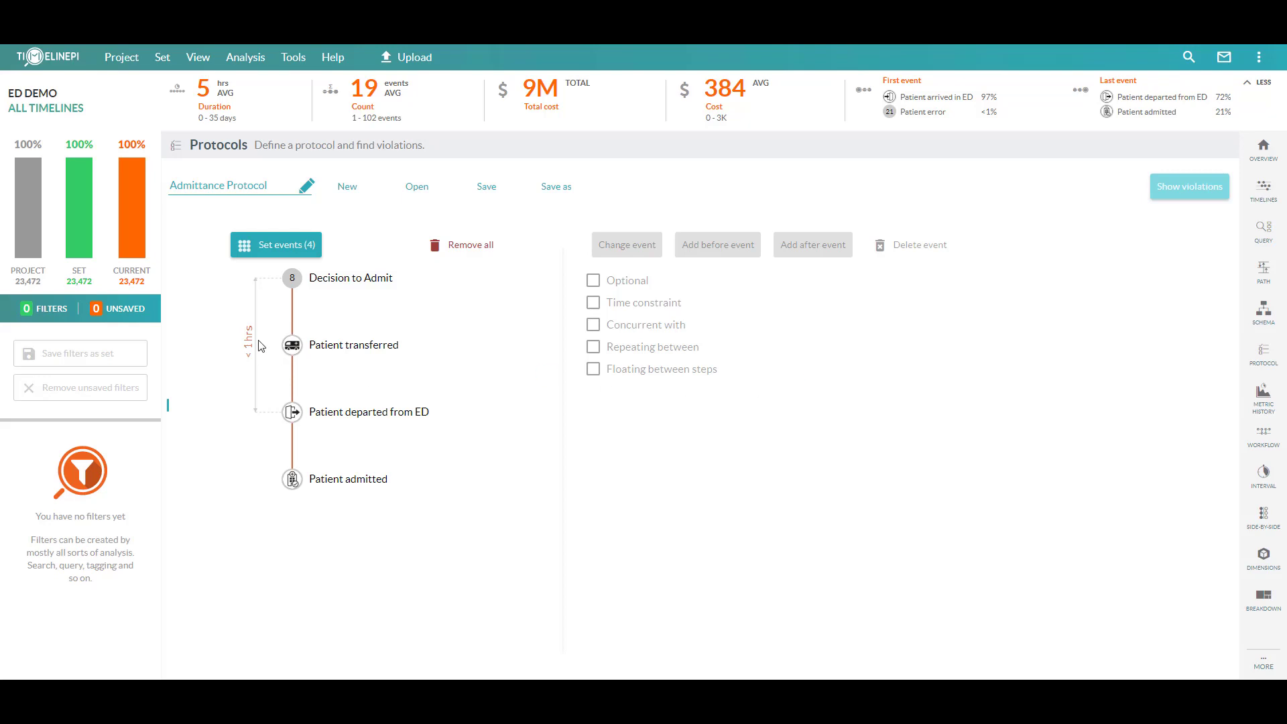
Open the Lab Results Incorrectly Occurring alert for editing and review its conditions and notification options.
left_click(293, 58)
left_click(300, 158)
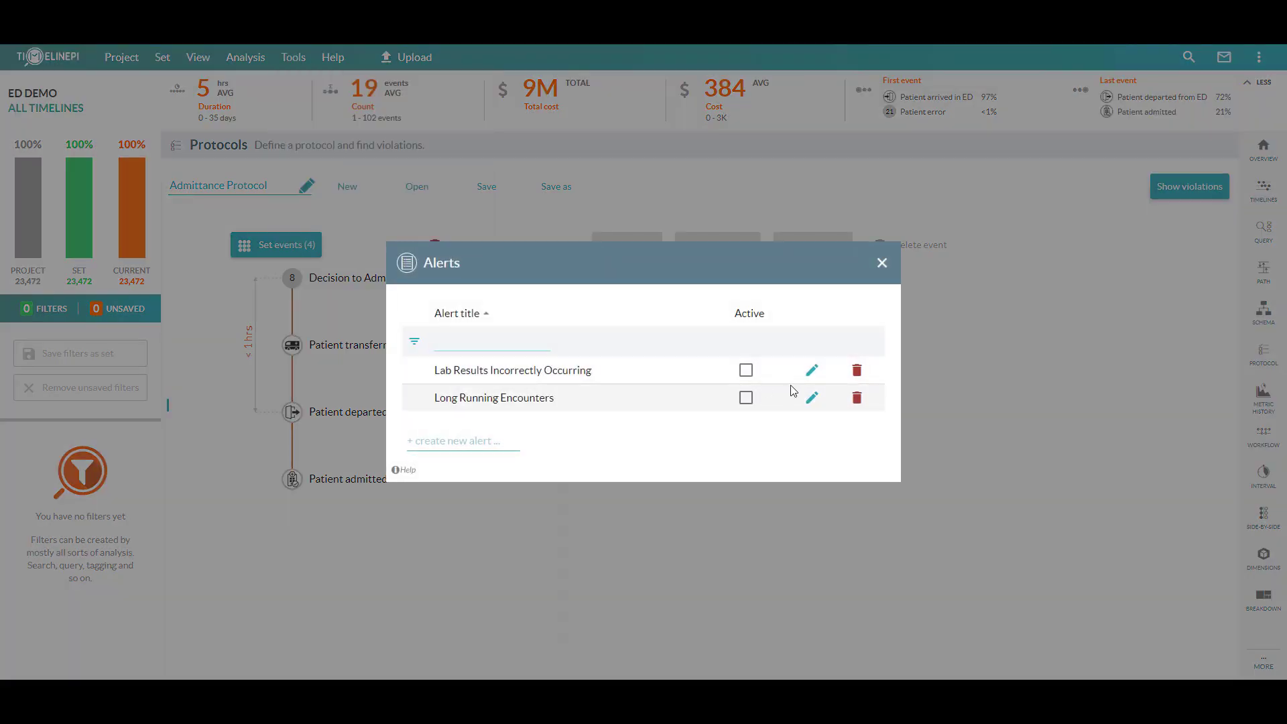
left_click(811, 371)
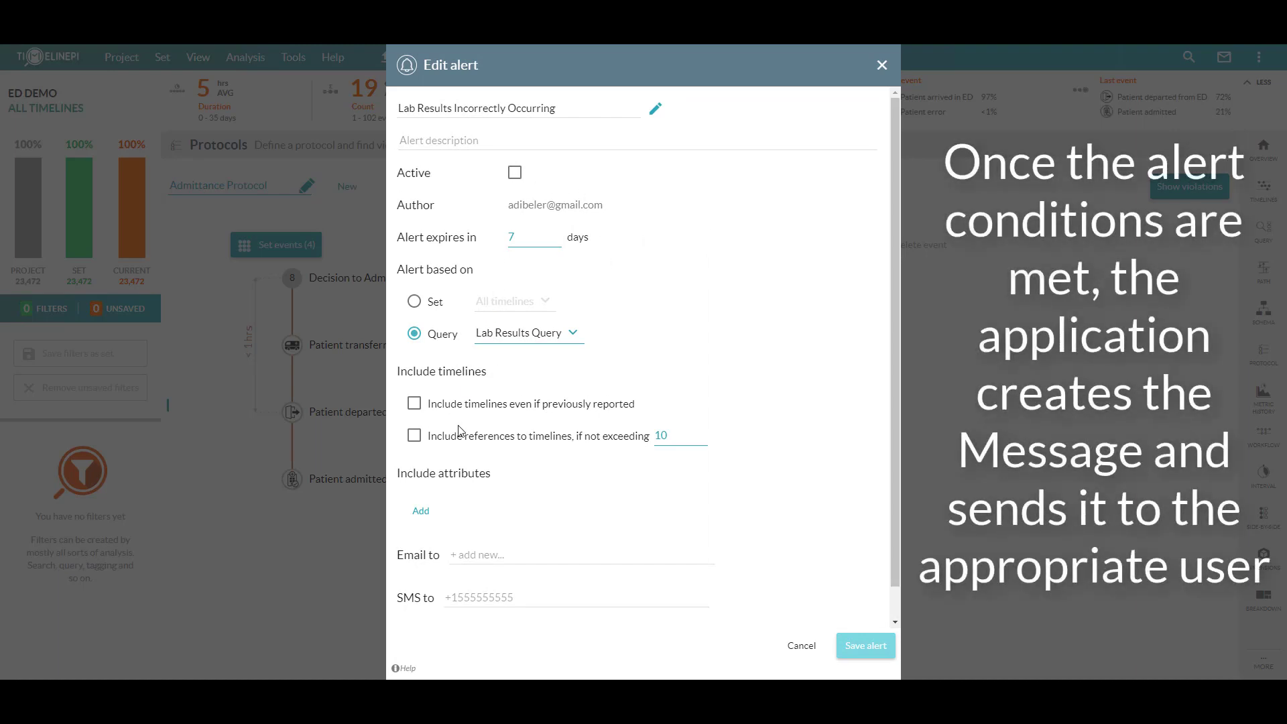
scroll(469, 436, "down", 1)
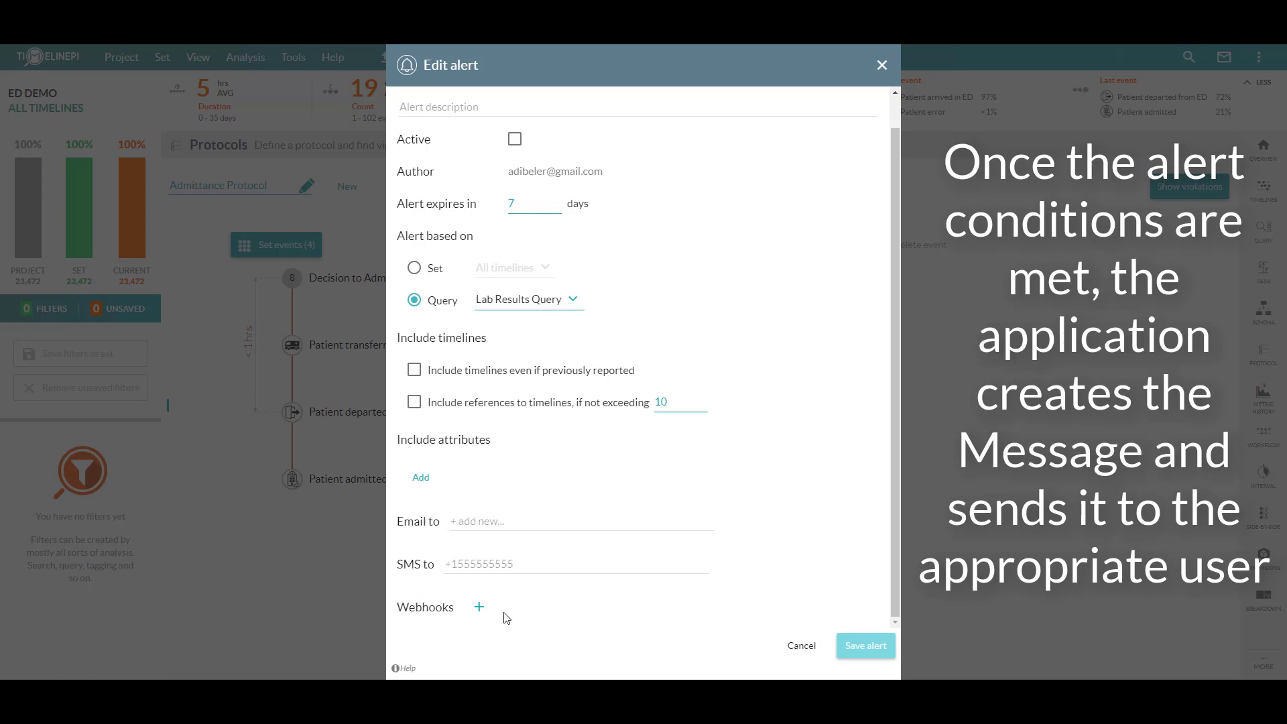
scroll(672, 449, "up", 1)
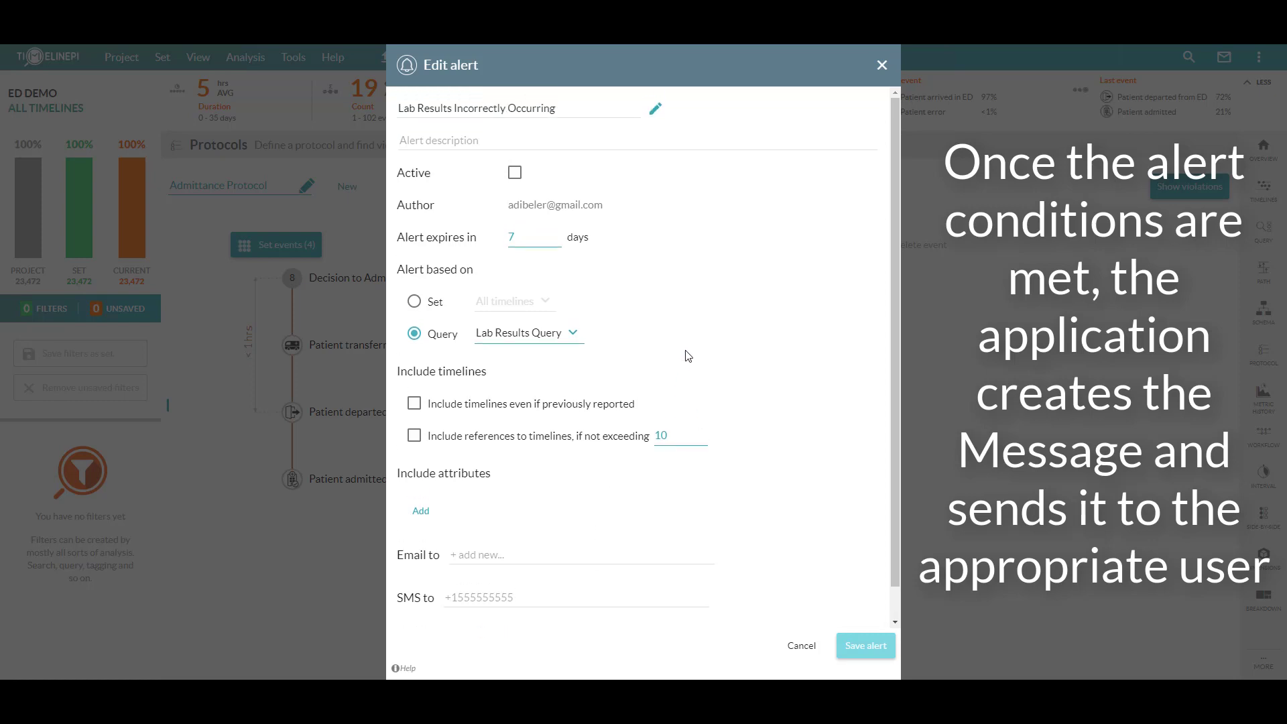